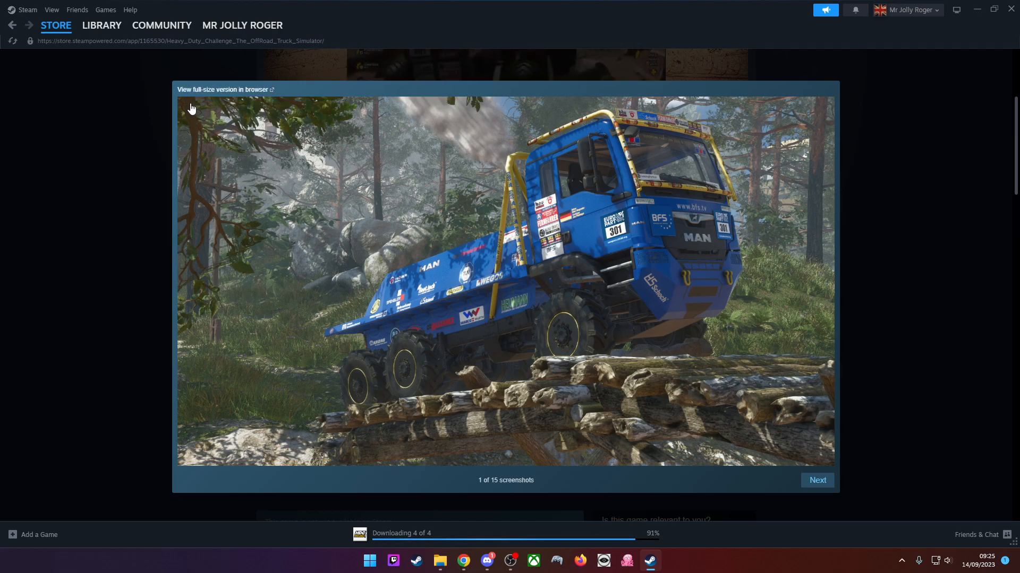
Capture a rectangular snip of the blue truck screenshot from the store page and minimise the Steam window
key(super+shift+s)
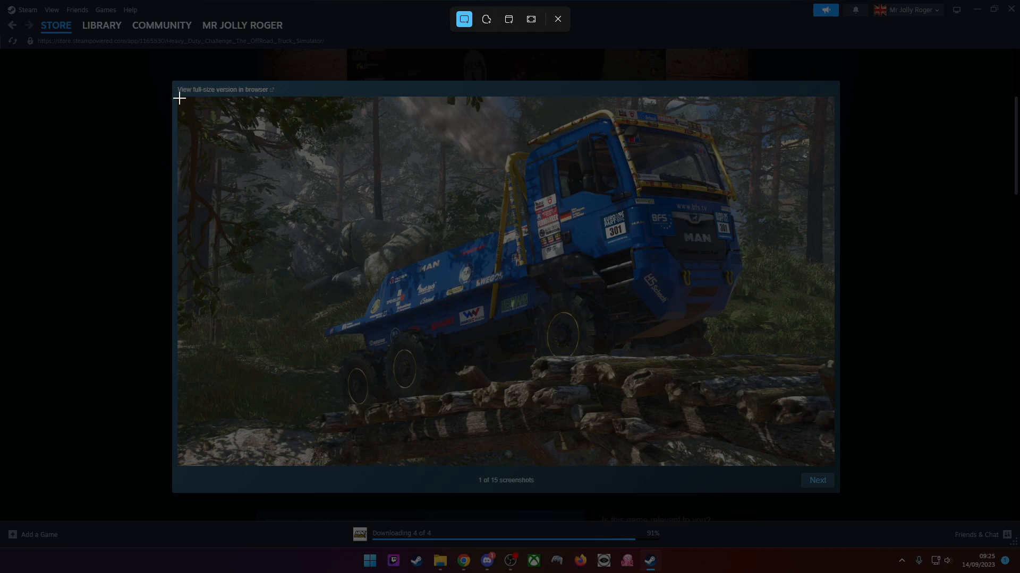
drag(179, 97, 833, 464)
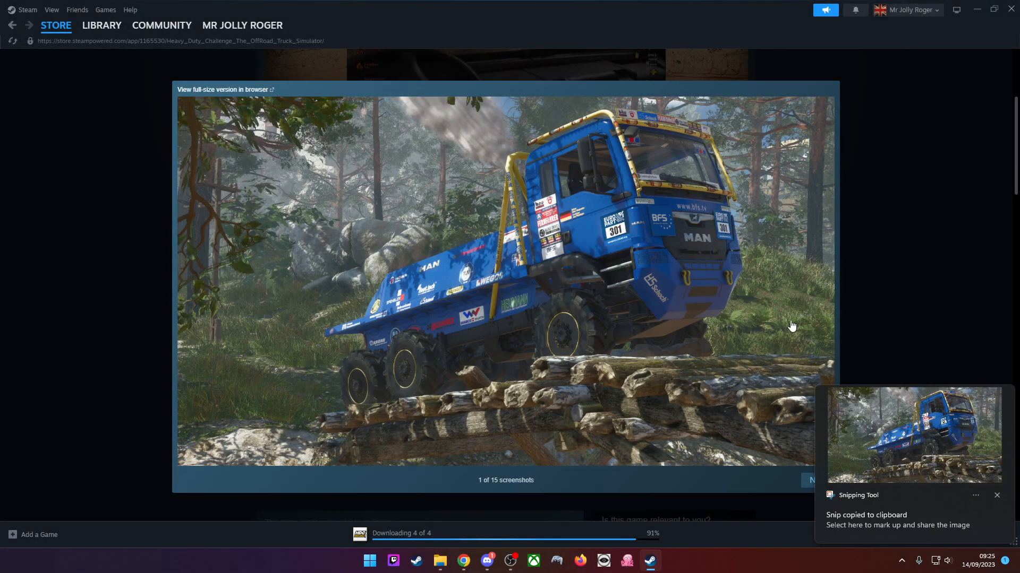
click(976, 10)
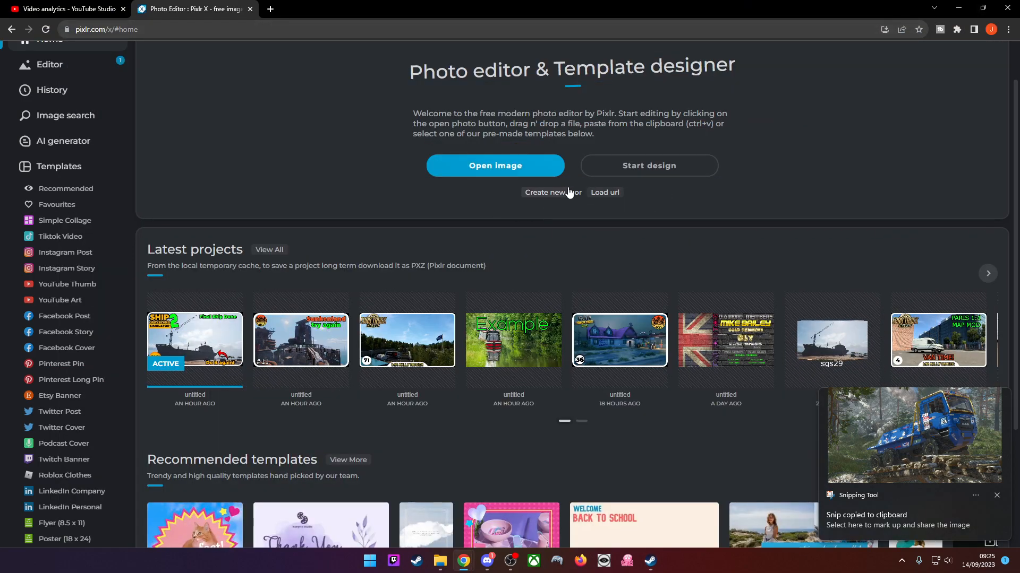
Create a new blank canvas from the Wide 1080p preset, 1920 x 1080 px
click(541, 194)
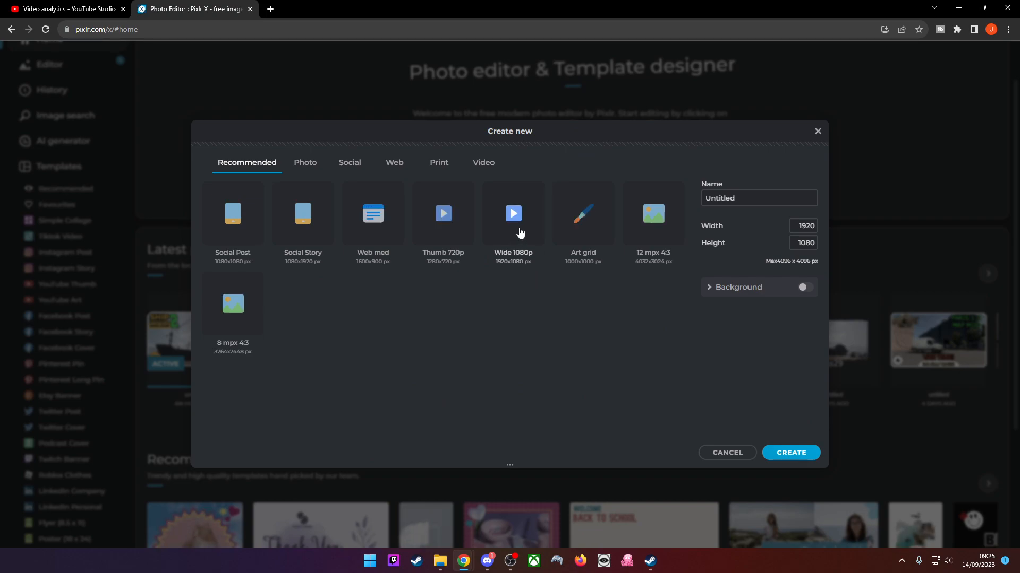
click(523, 229)
click(791, 453)
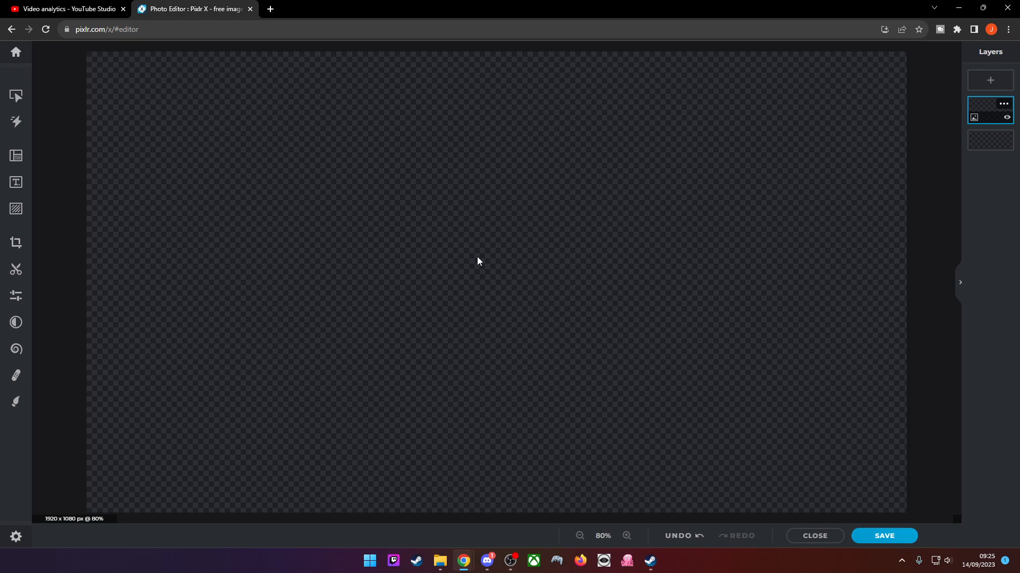
Paste the truck snip onto the canvas and stretch it to cover the full 1920 x 1080 px area
key(ctrl+v)
drag(584, 292, 441, 212)
drag(610, 343, 906, 474)
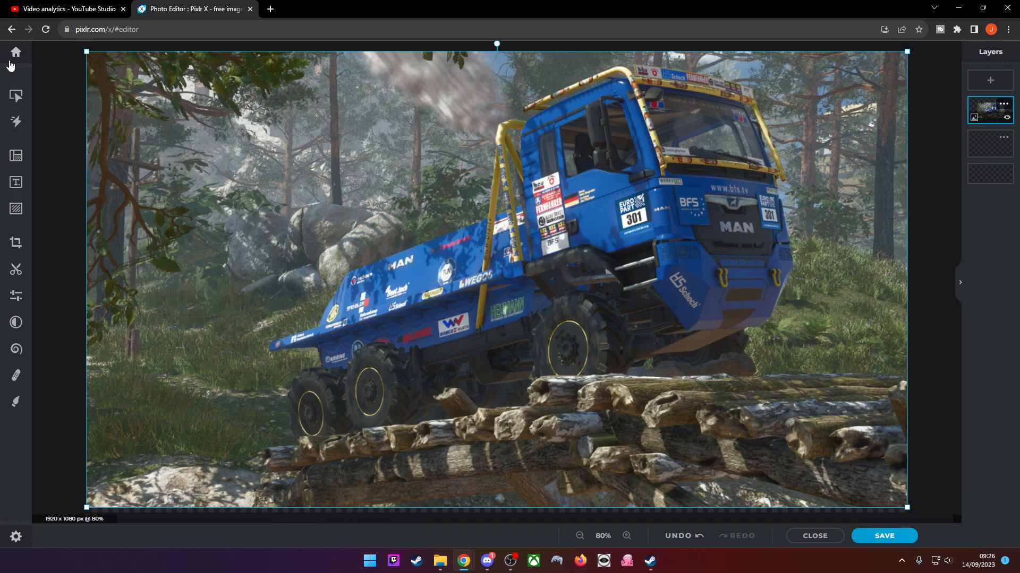
click(16, 95)
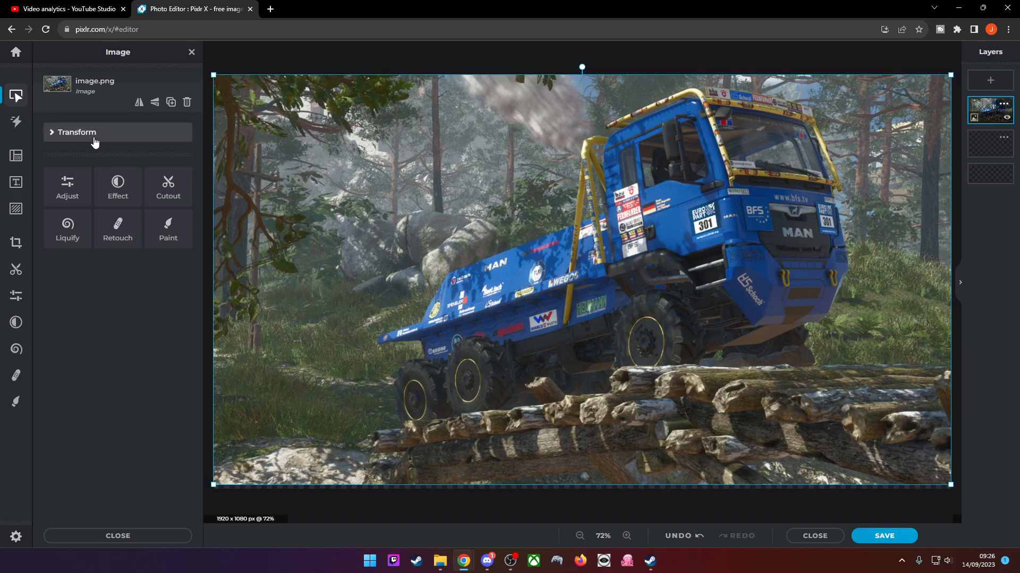
click(70, 139)
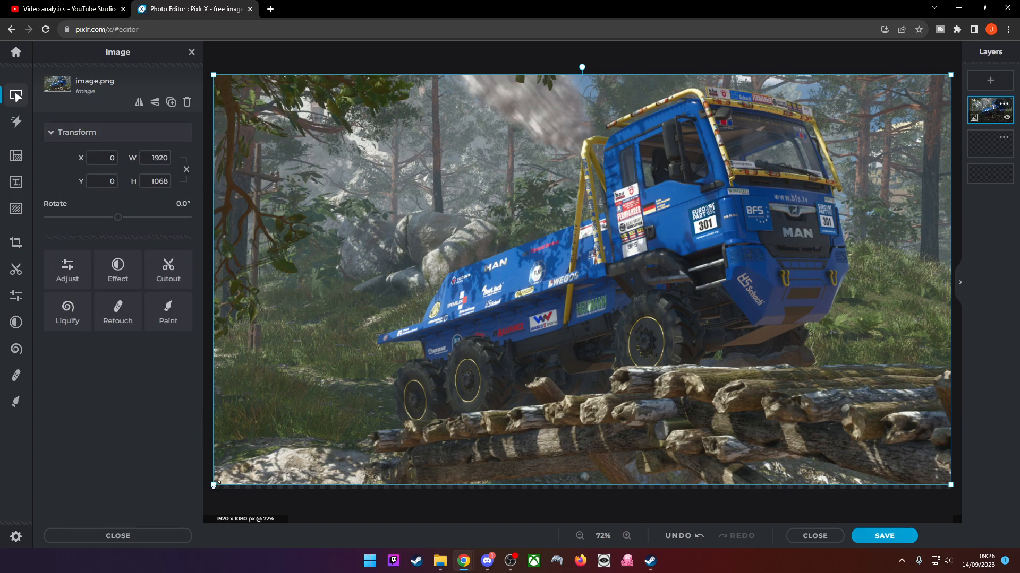
drag(214, 485, 216, 491)
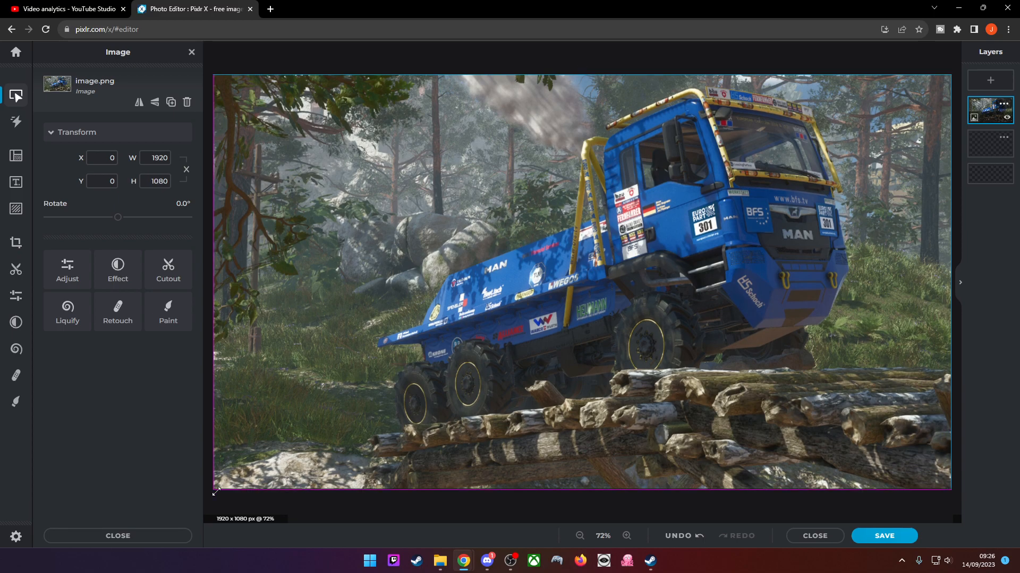
click(210, 343)
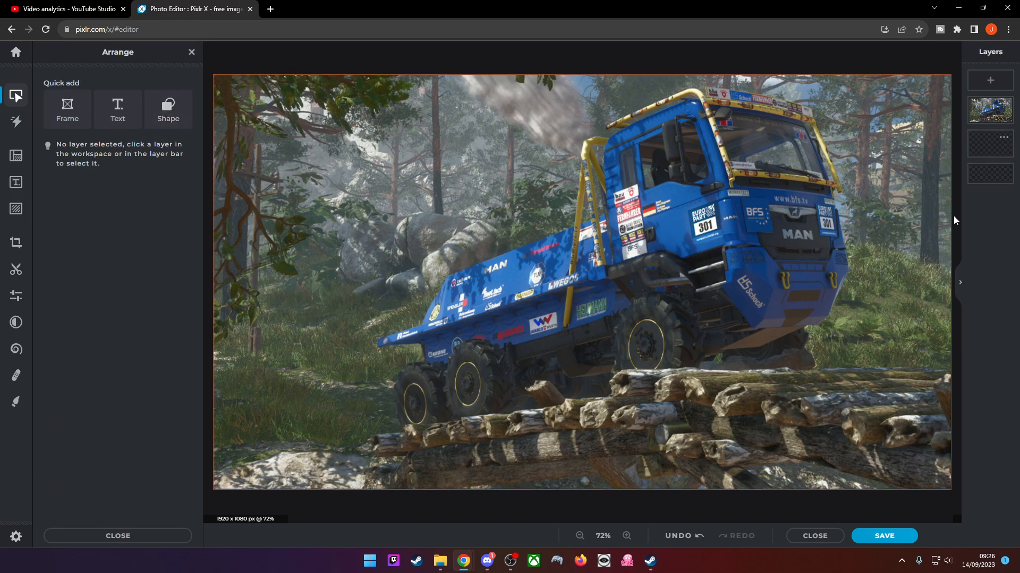
Add a rounded rectangle shape with no fill and a corner radius of 100
click(168, 108)
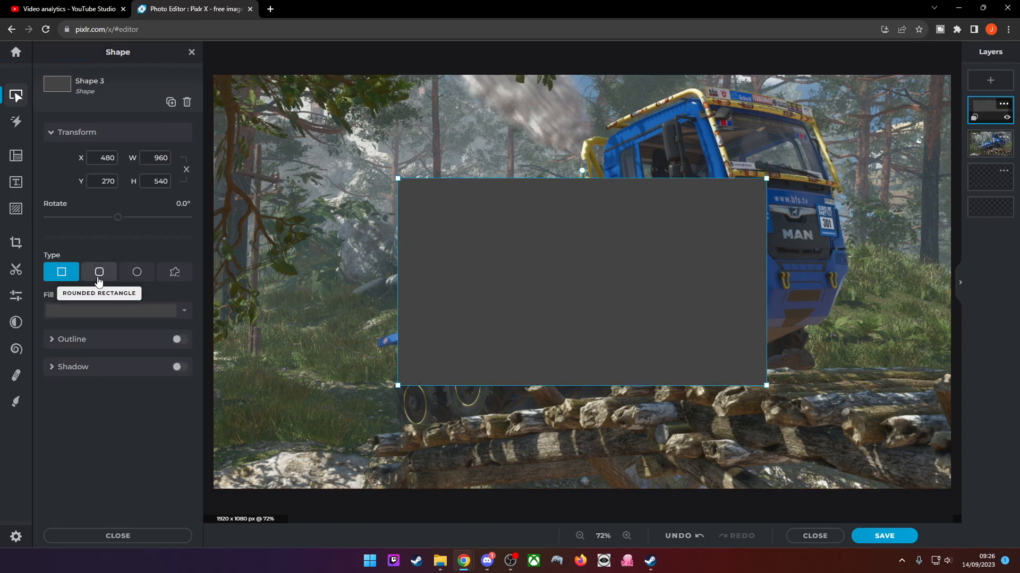
click(98, 273)
click(148, 314)
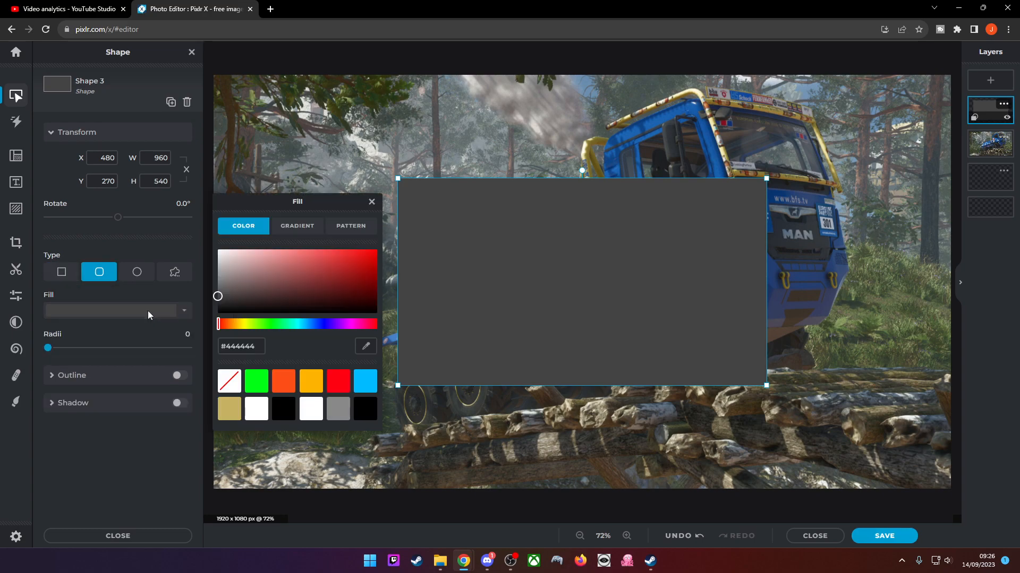
click(229, 382)
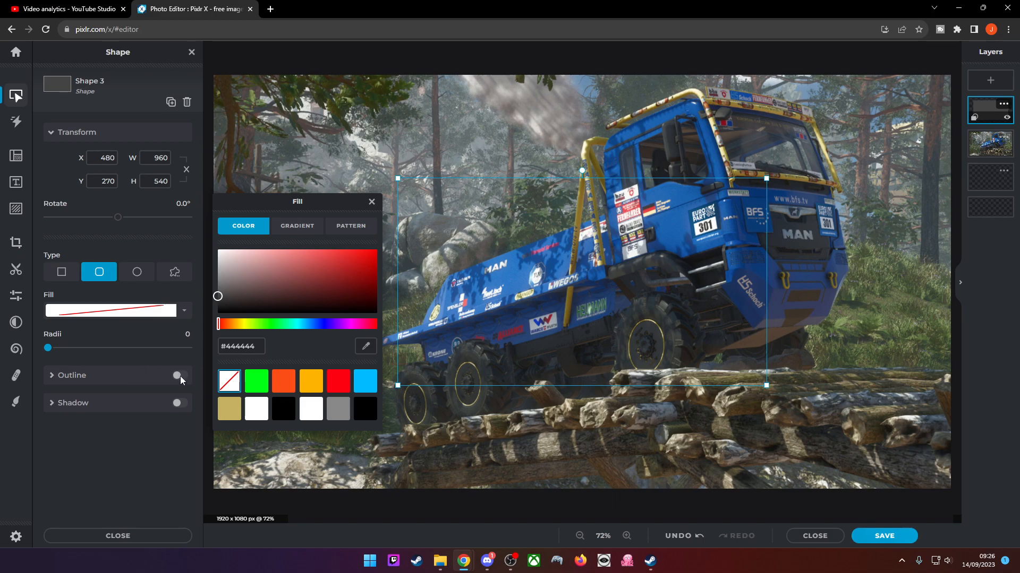
drag(48, 348, 188, 348)
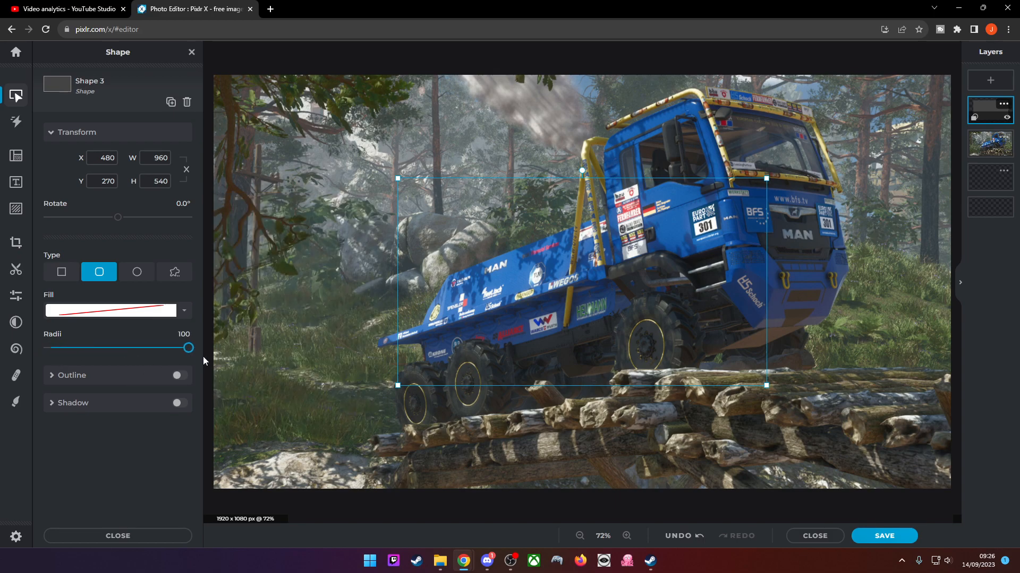
Give the rounded rectangle a near-white #FFFCFC outline of size 15 and set its corner radius to 50
click(178, 381)
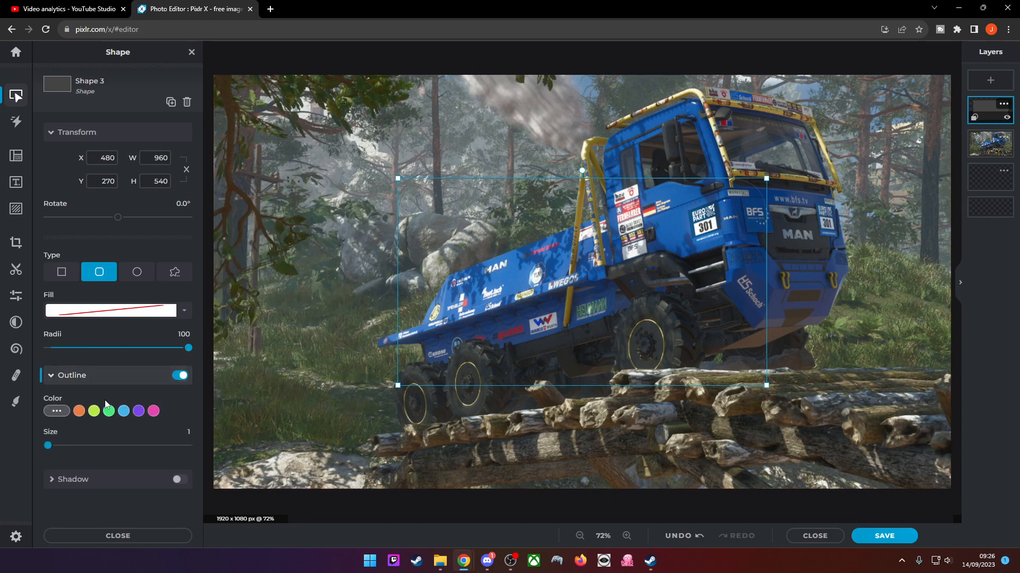
click(48, 413)
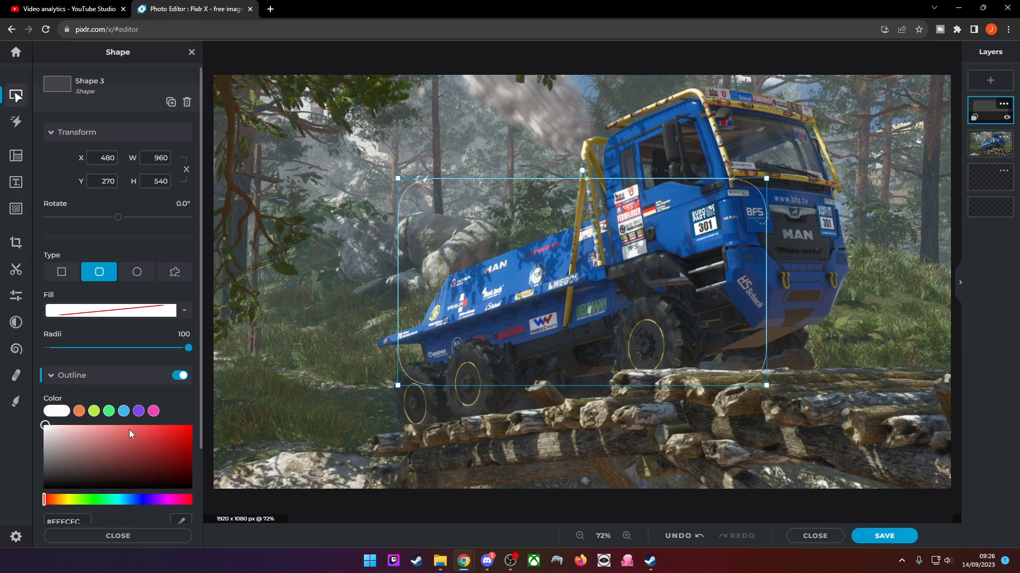
scroll(137, 388, down, 1)
mouse_move(188, 297)
mouse_down()
mouse_move(144, 301)
mouse_move(190, 296)
mouse_up()
scroll(66, 449, down, 1)
drag(47, 471, 68, 476)
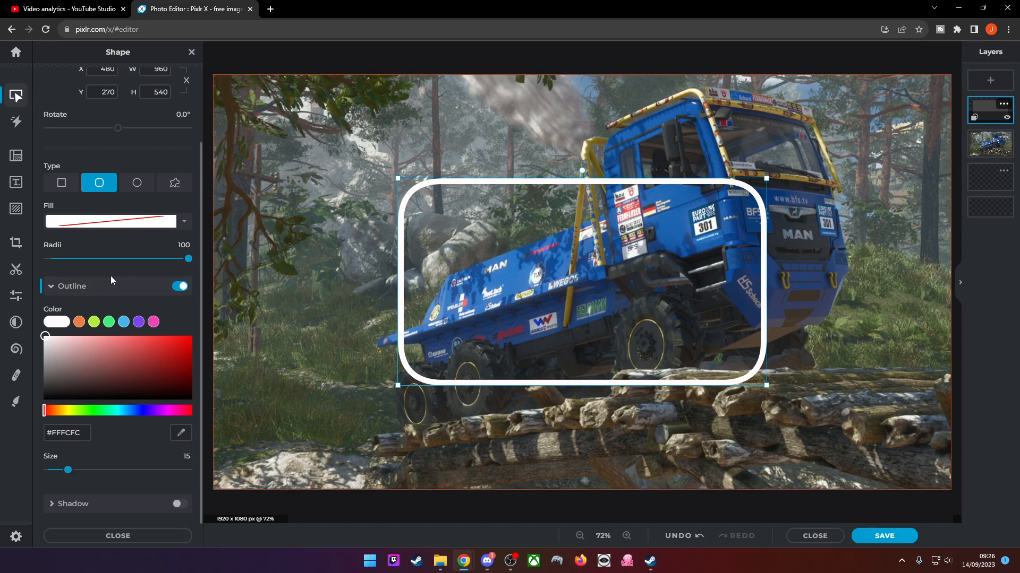
drag(187, 260, 118, 268)
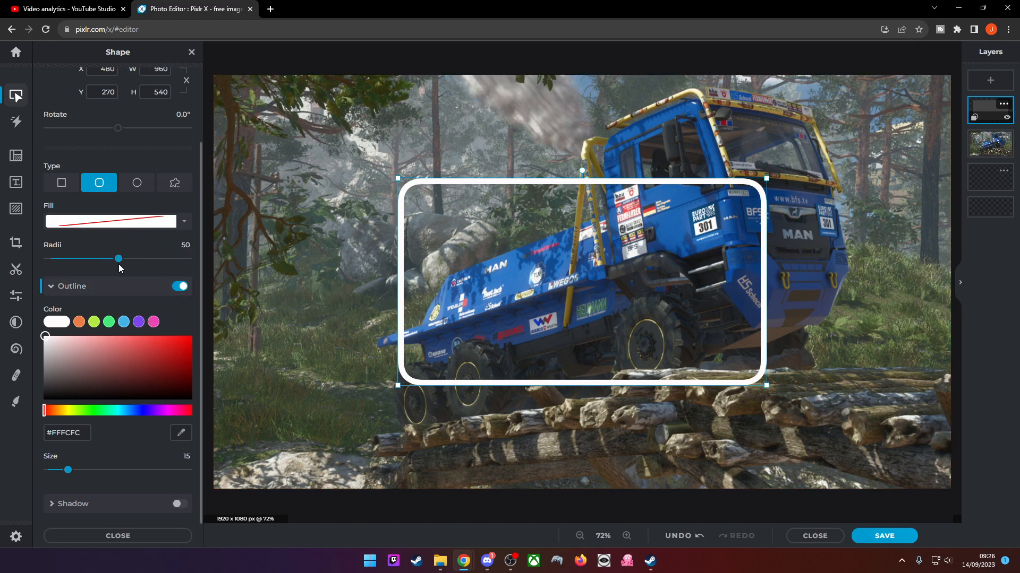
Move the rounded outline to the canvas origin and enlarge it to 1920 x 1080 px to frame the whole image
drag(557, 239, 372, 136)
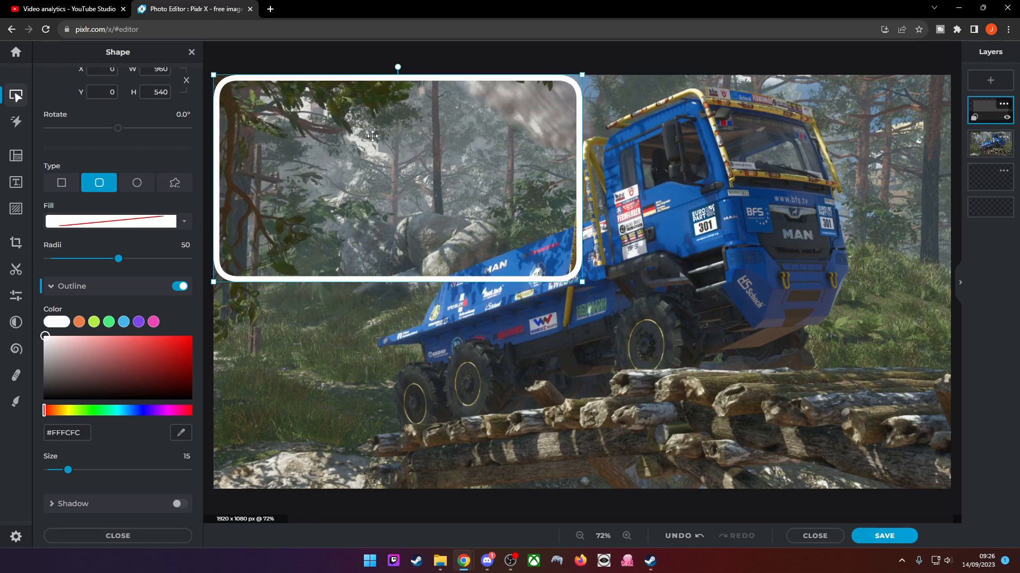
drag(582, 282, 950, 489)
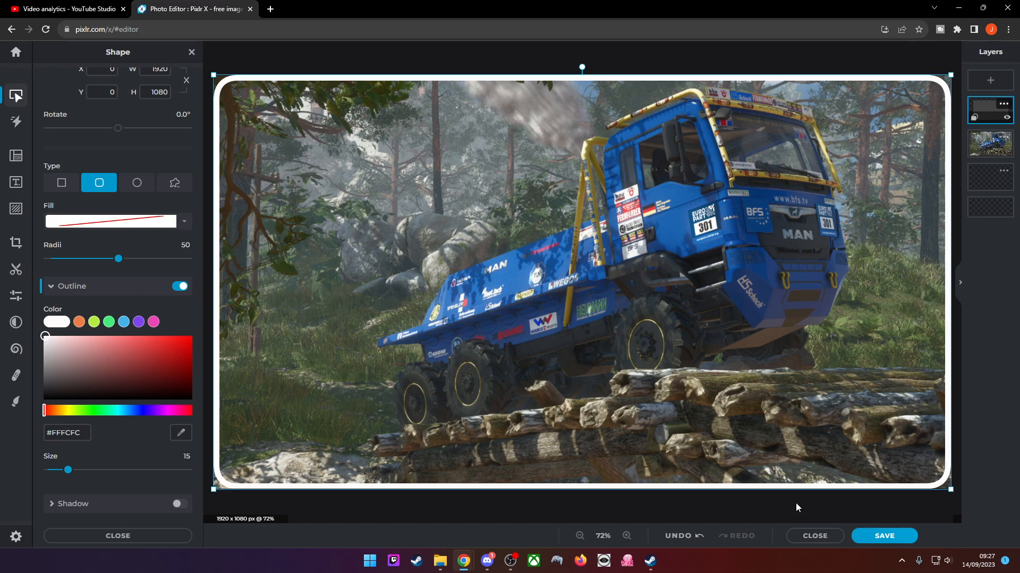
click(744, 509)
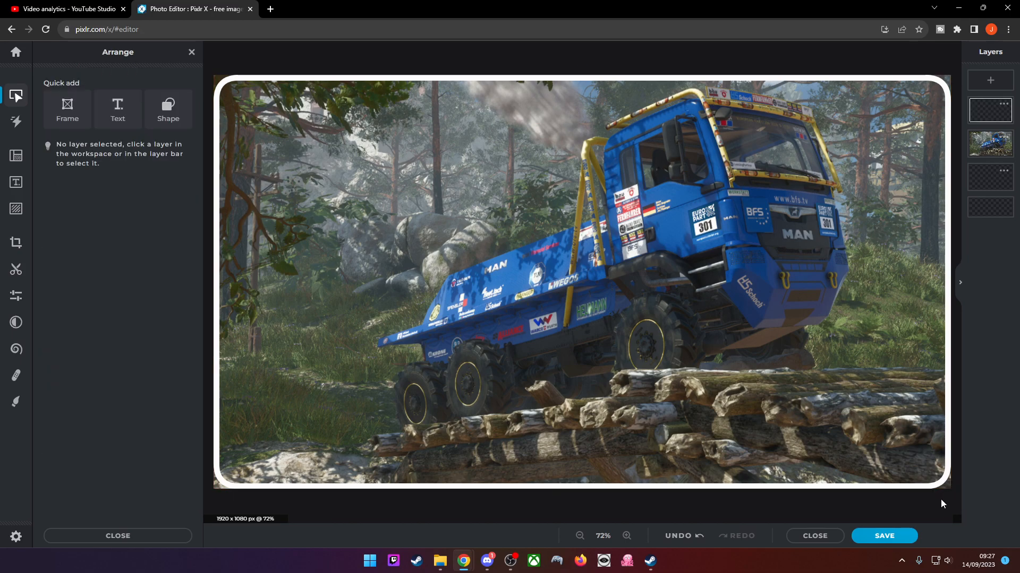
Paint the image corners outside the white frame black (#000000) on a new layer with a 40 px brush
scroll(379, 291, down, 2)
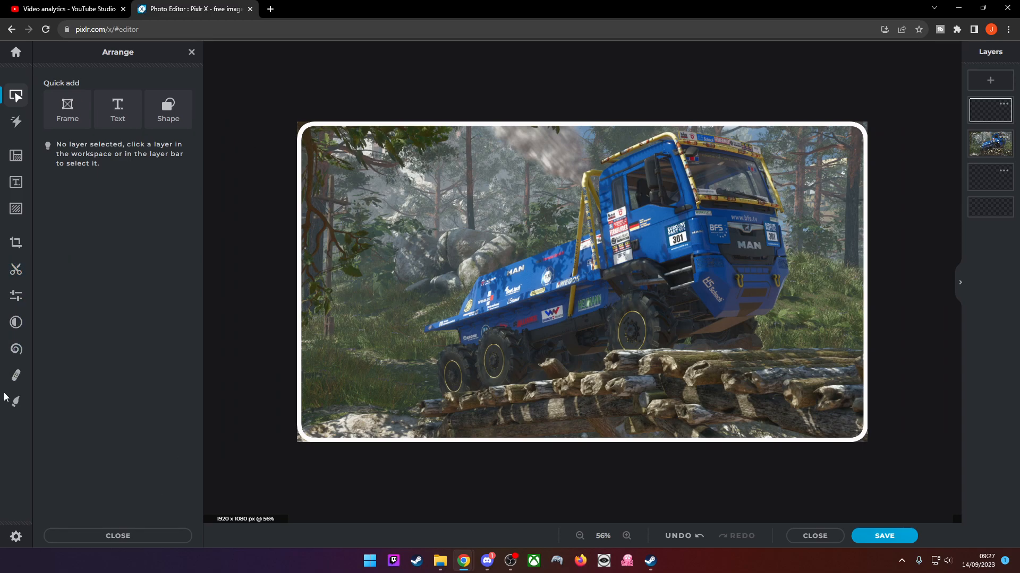
click(16, 402)
click(105, 101)
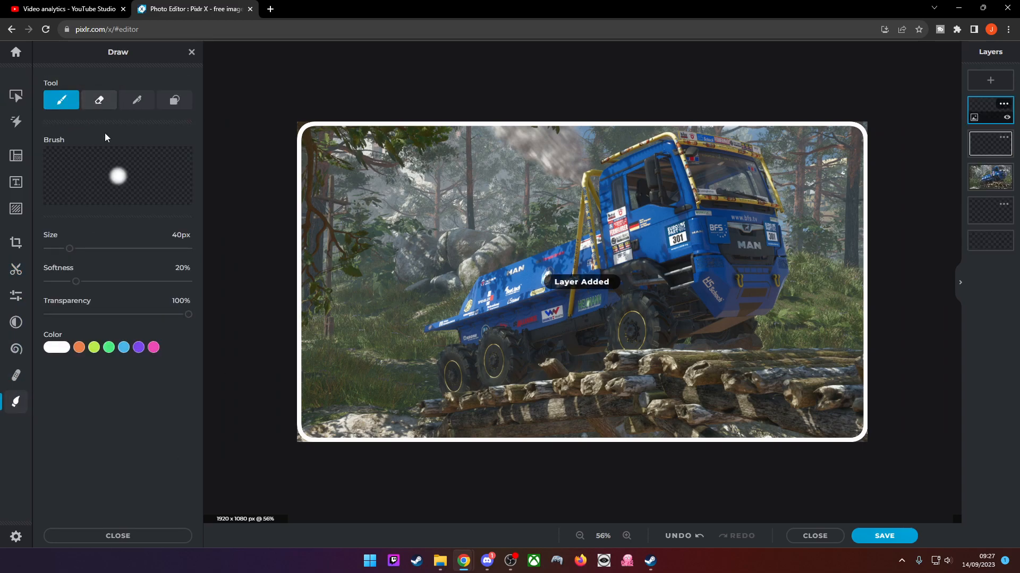
click(57, 347)
click(51, 392)
drag(52, 392, 43, 415)
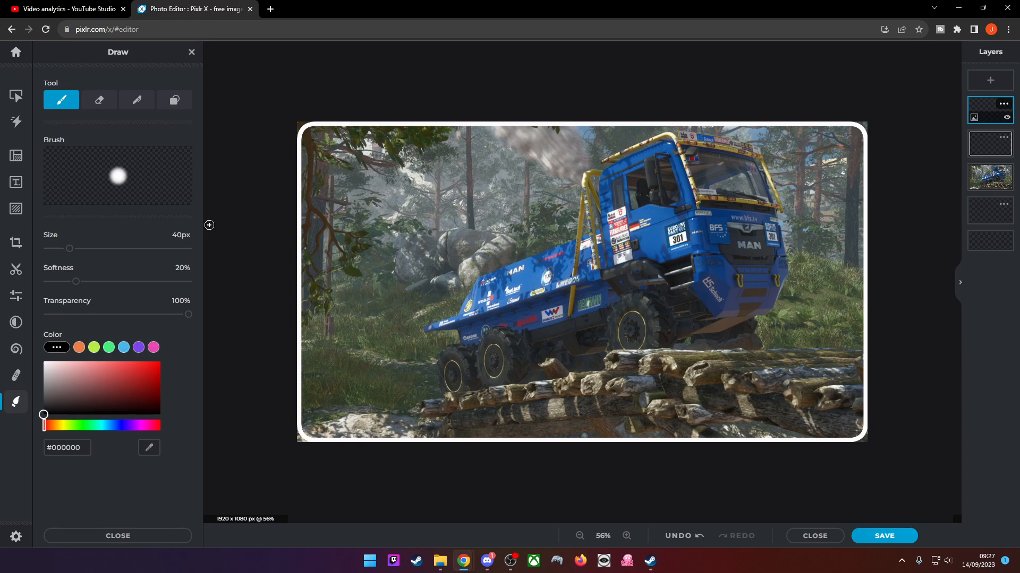
drag(295, 131, 309, 117)
click(61, 351)
click(57, 350)
drag(296, 435, 300, 436)
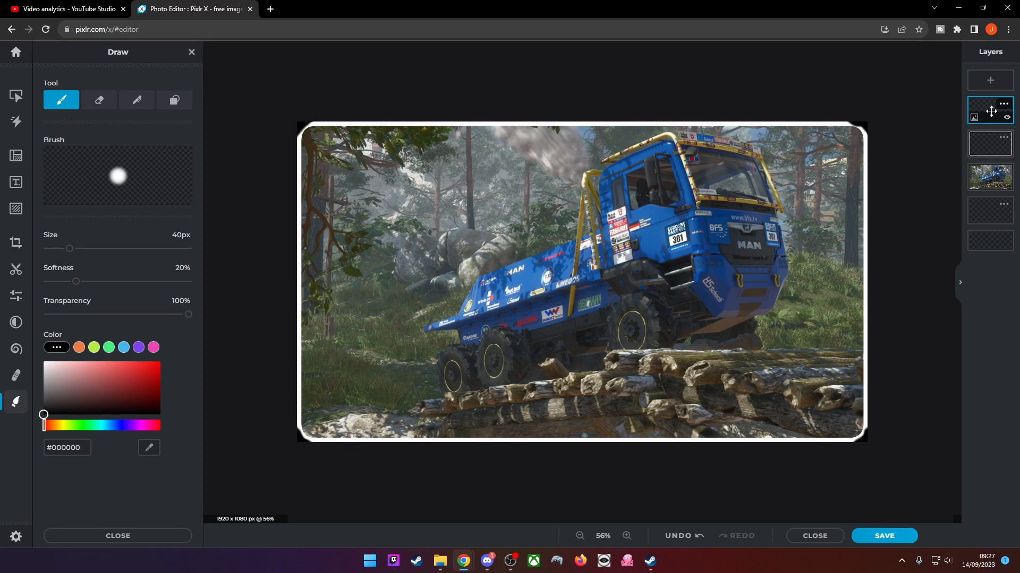
Place the painted corner layer beneath the white frame layer and leave the drawing tool
drag(990, 111, 990, 135)
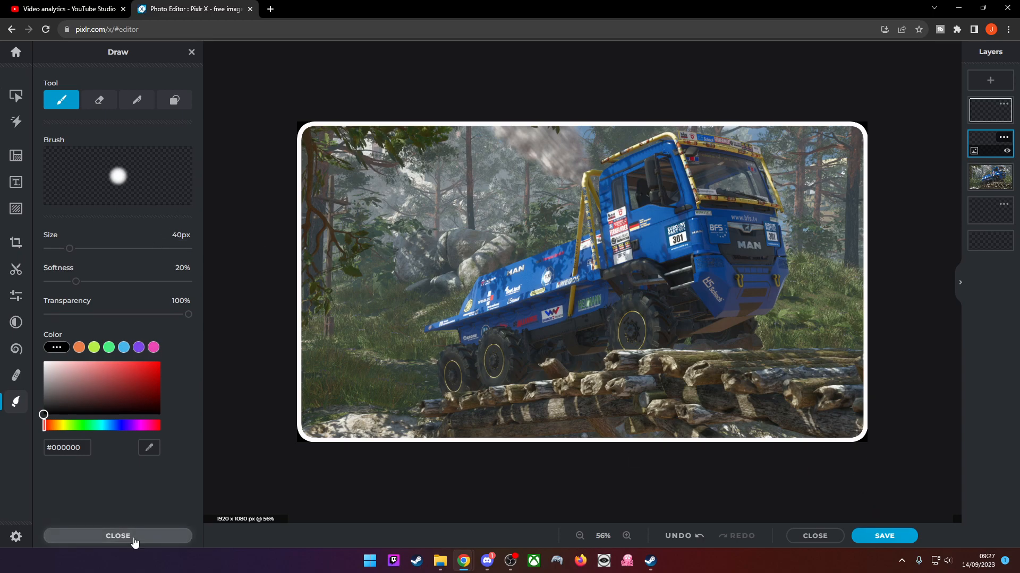
click(118, 536)
double_click(473, 272)
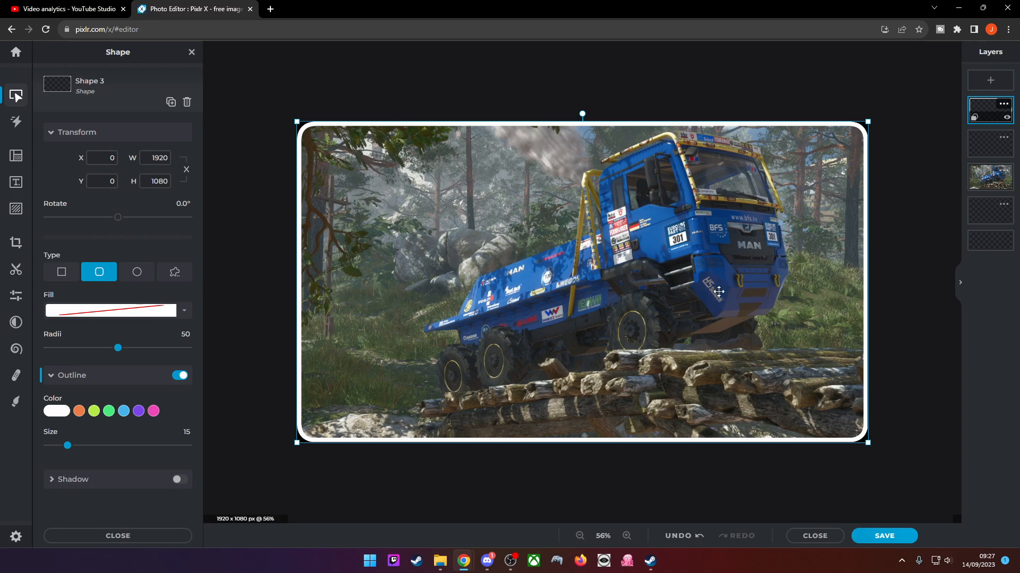
Auto-adjust the truck image layer and raise its vibrance to 100
click(980, 176)
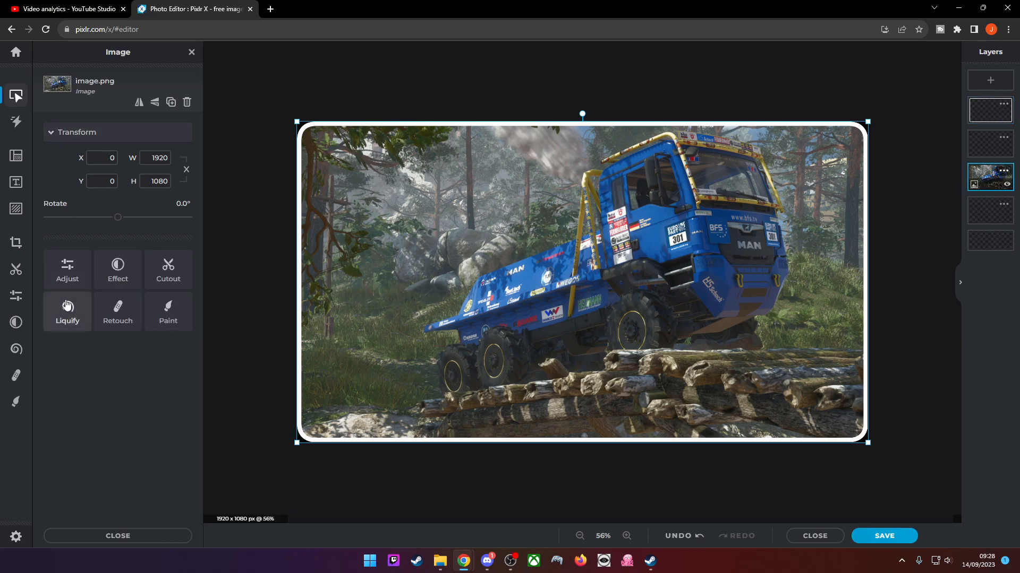
click(67, 274)
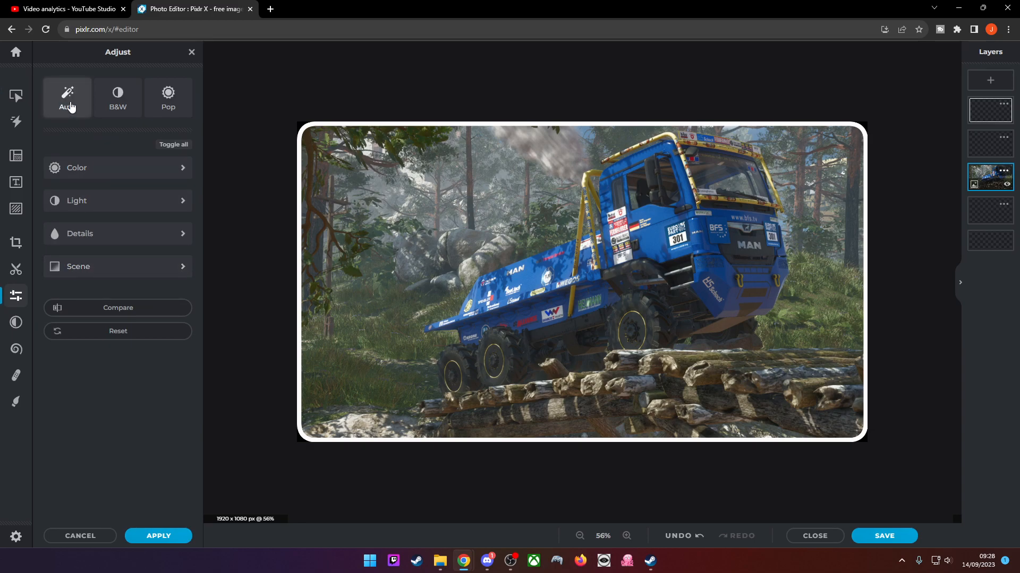
click(70, 107)
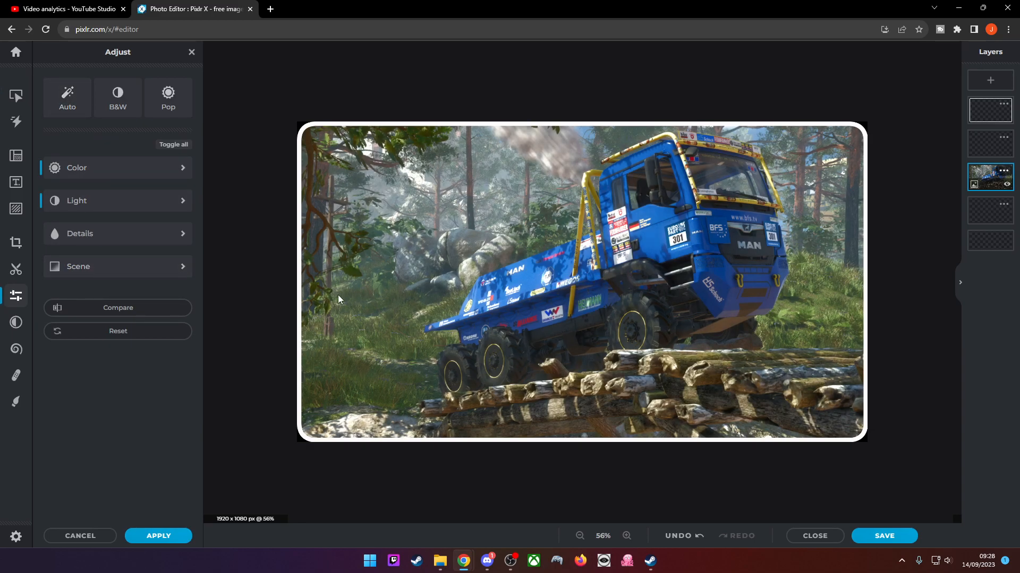
click(154, 168)
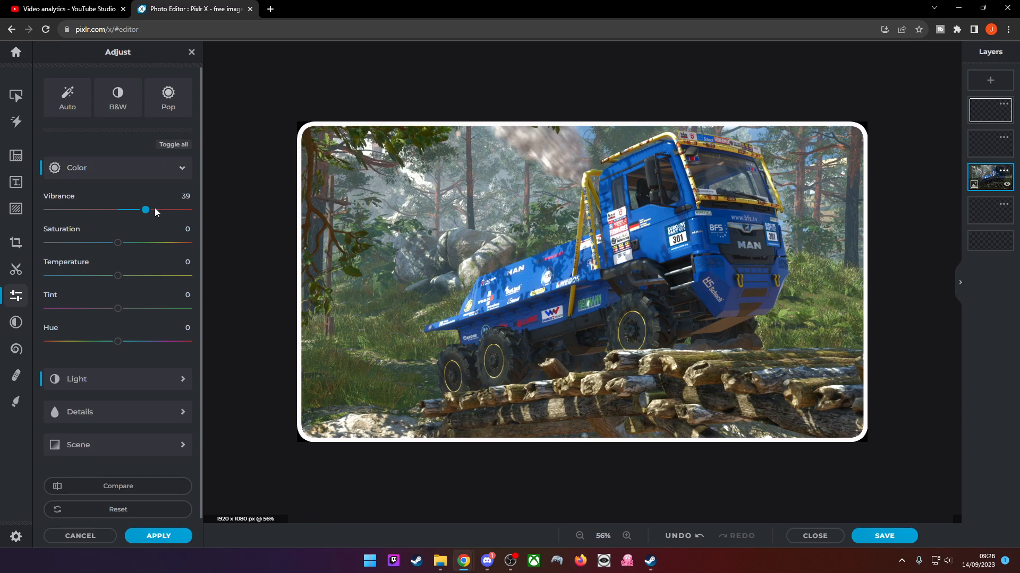
drag(145, 213, 328, 226)
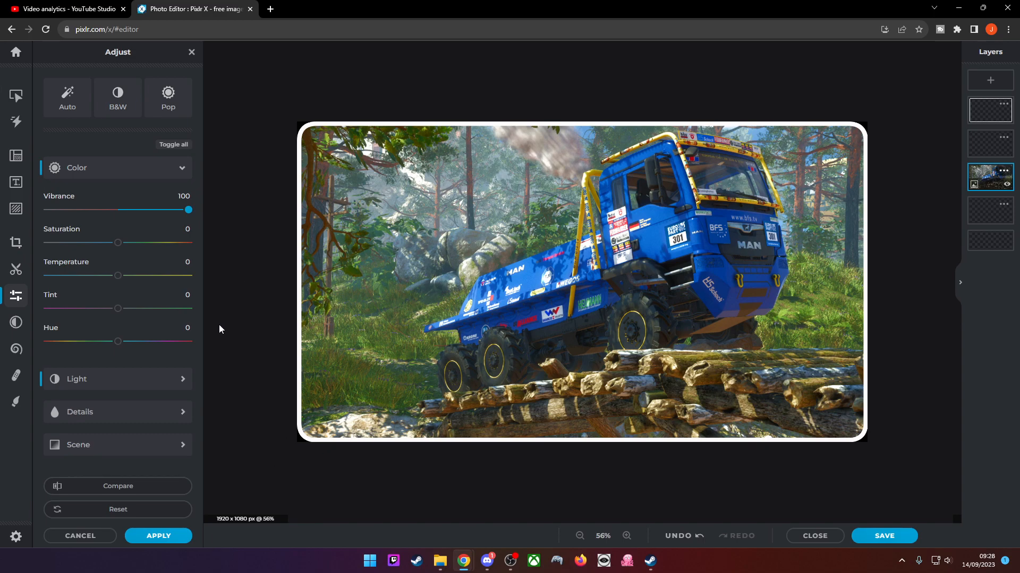
Set the truck image's brightness to 21 and apply the adjustments
click(144, 381)
drag(117, 422, 133, 427)
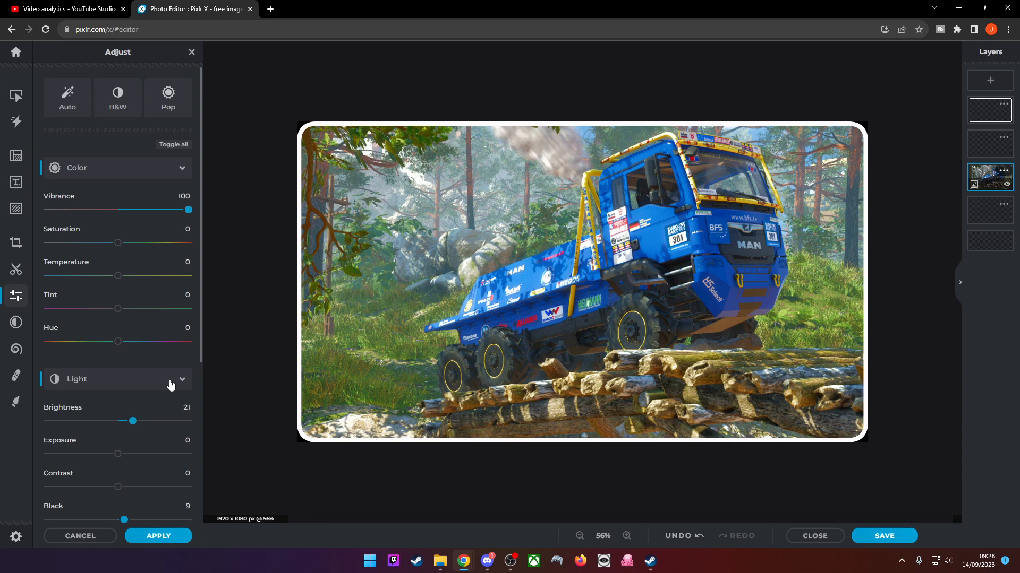
click(169, 537)
click(169, 235)
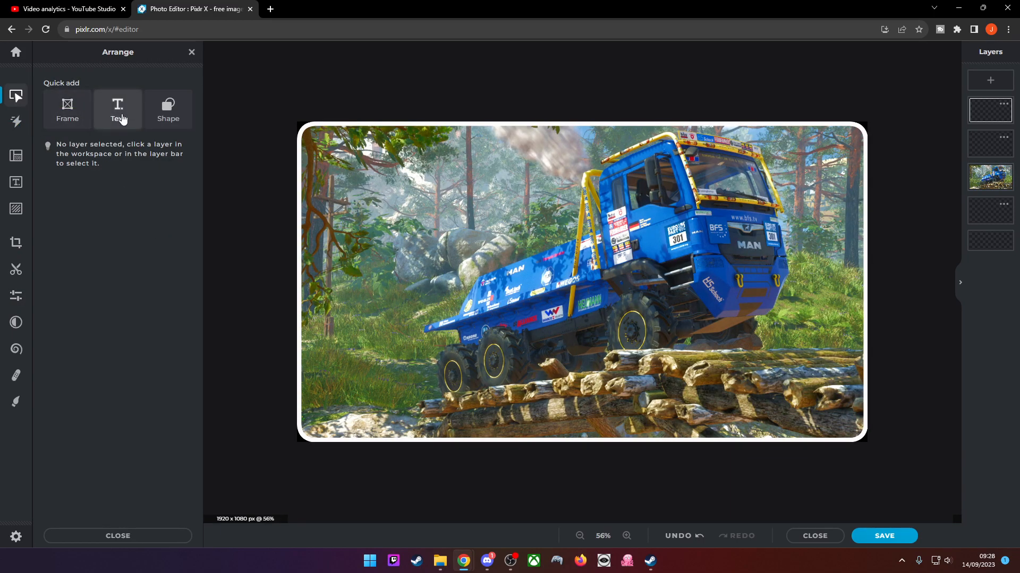
Add a default text layer and select its placeholder text for replacement
click(118, 112)
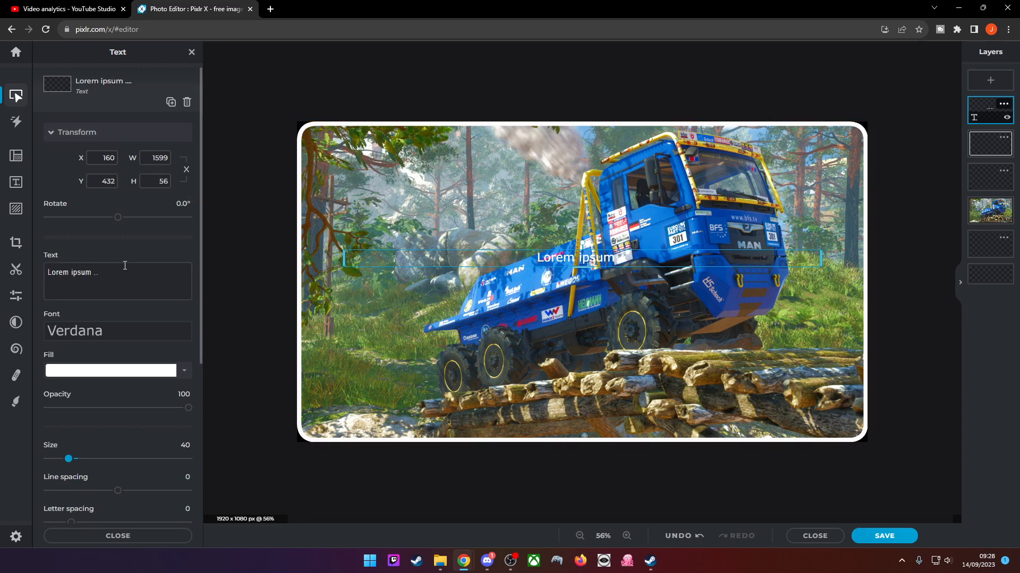
click(135, 291)
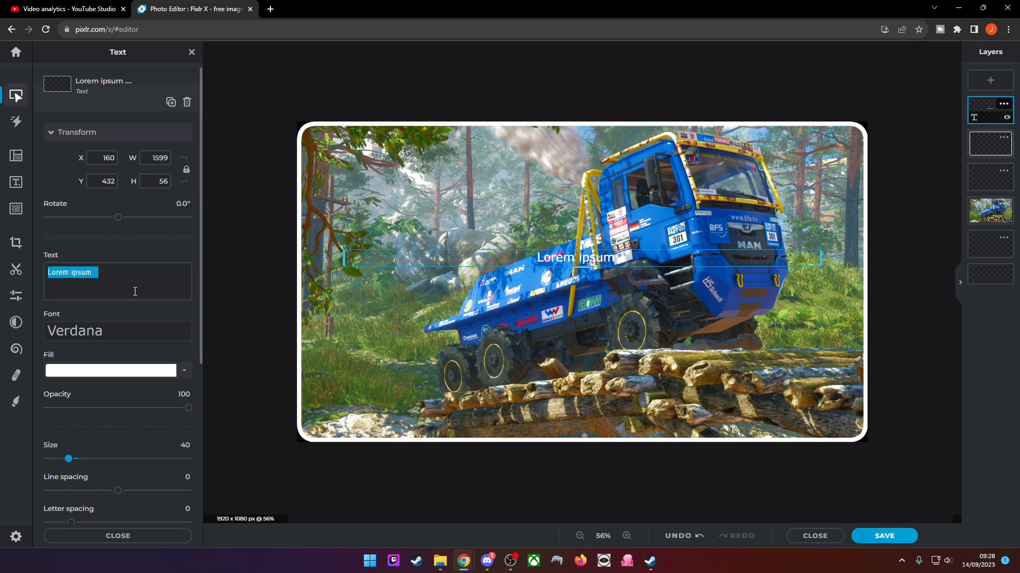
Switch to Steam, dismiss the enlarged screenshot and examine the Heavy Duty Challenge store page
click(652, 563)
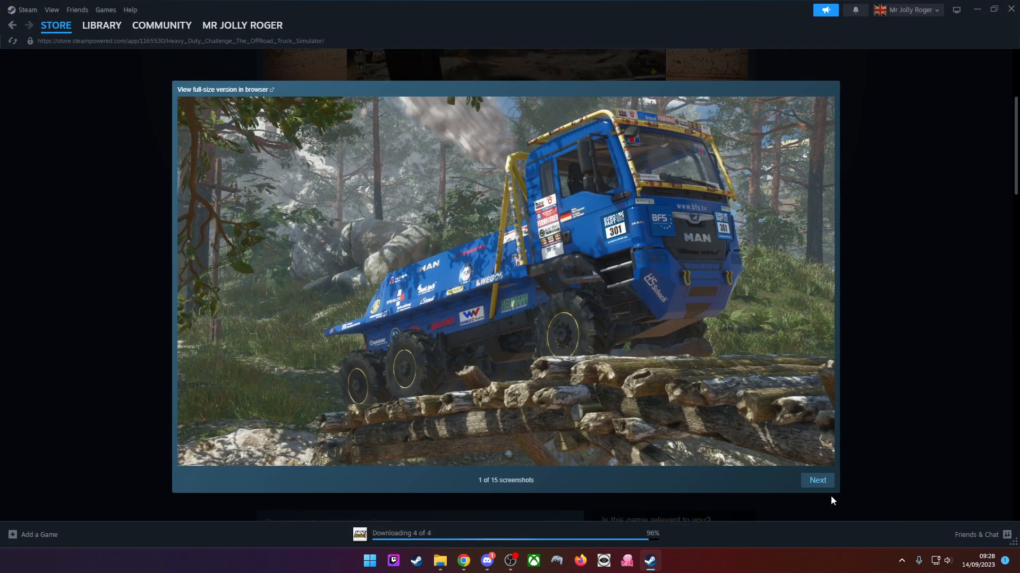
click(910, 296)
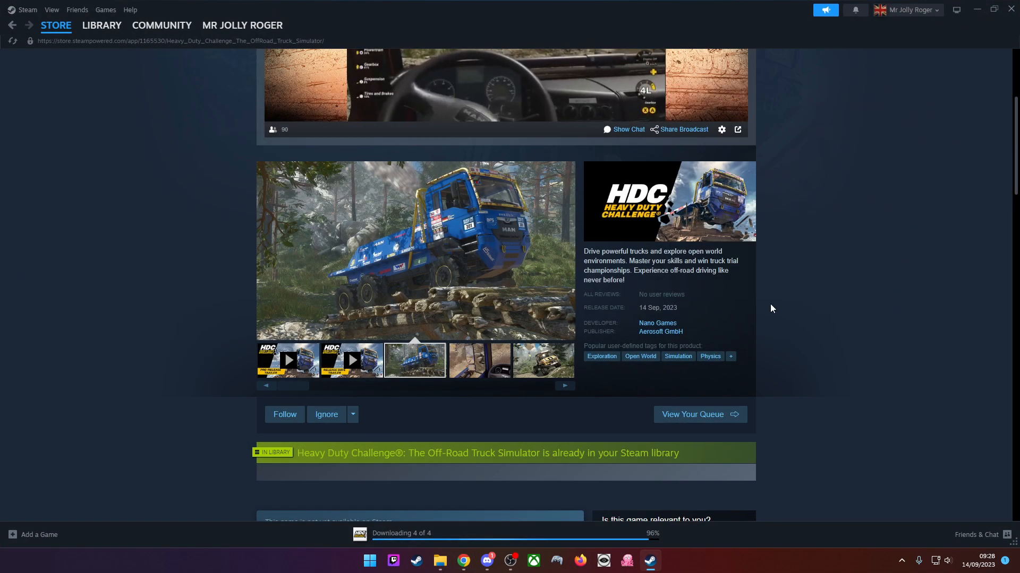
scroll(772, 308, down, 3)
scroll(772, 307, down, 2)
scroll(770, 307, up, 3)
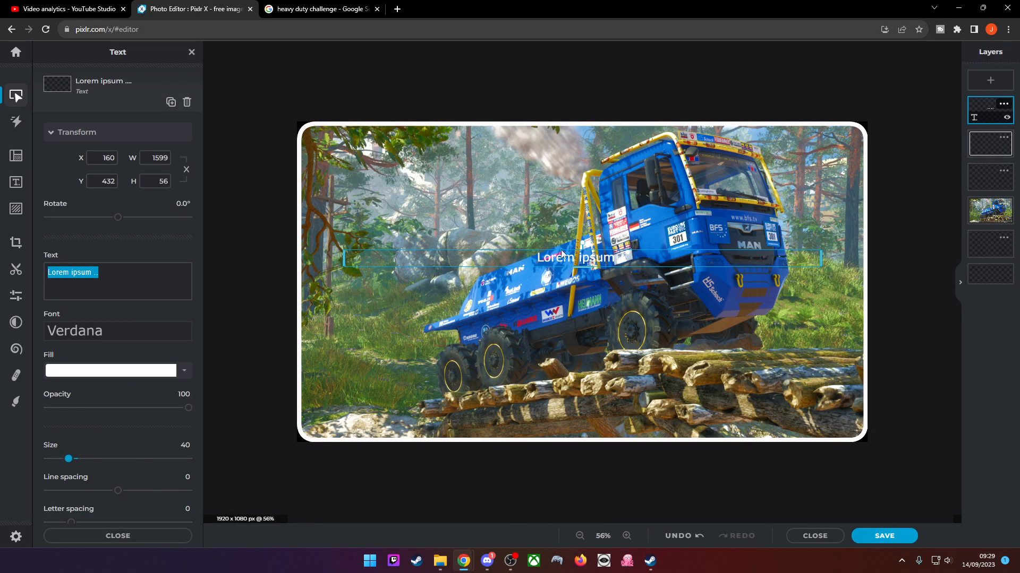
Copy the transparent Heavy Duty Challenge logo from the hdcthegame.com result in the Google image search
click(636, 86)
click(584, 264)
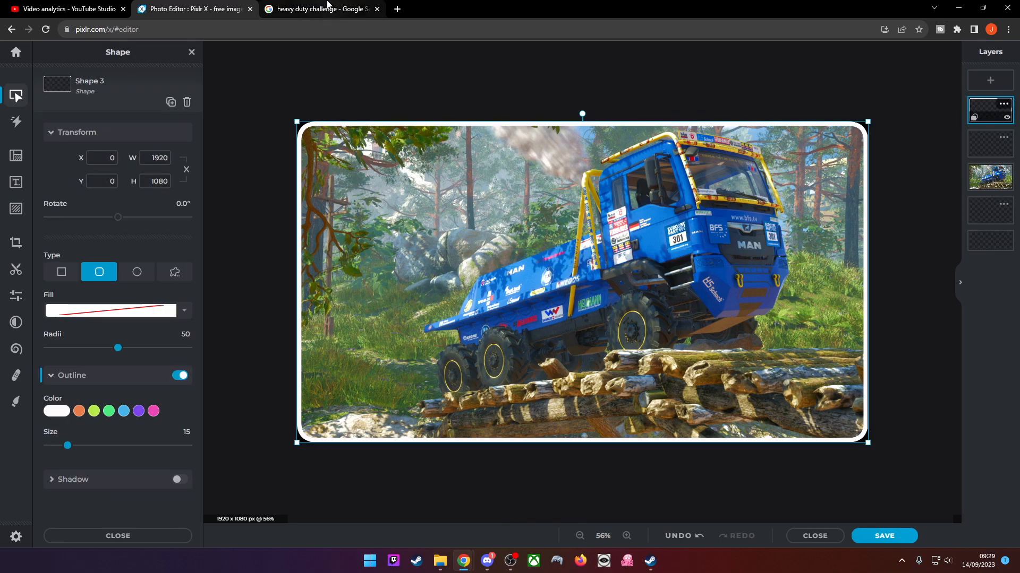
click(328, 5)
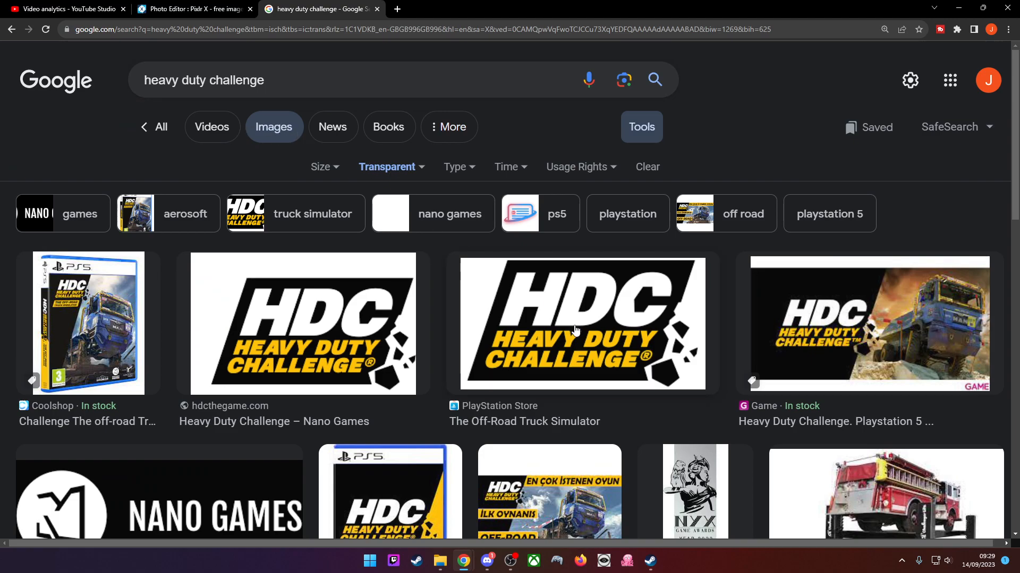
click(371, 343)
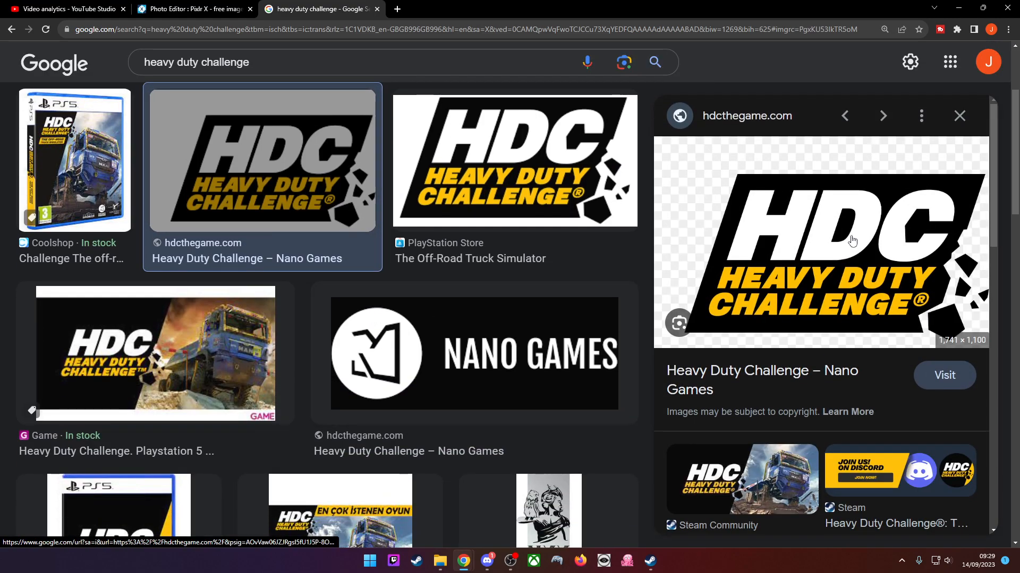
right_click(851, 237)
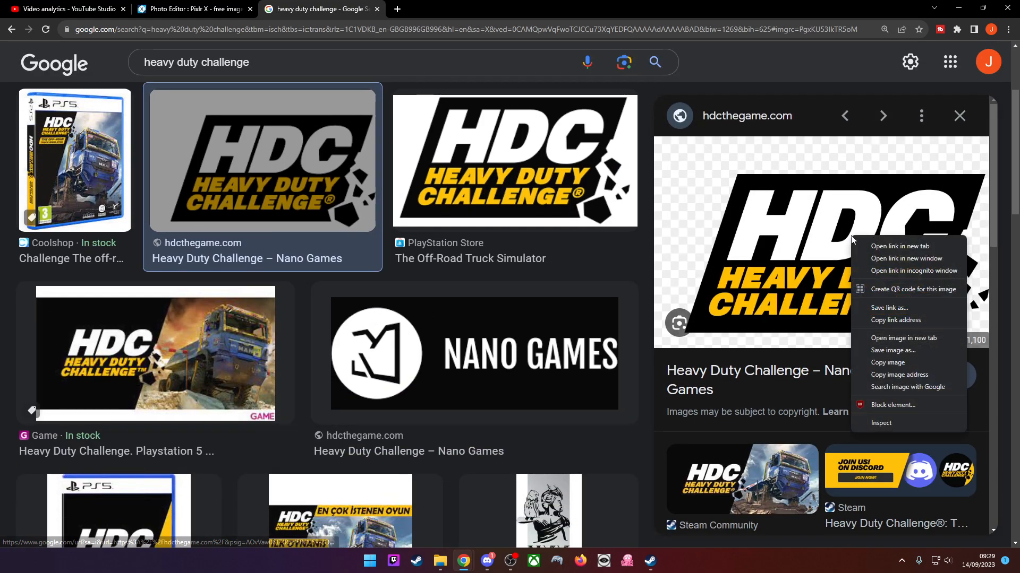
click(896, 362)
Return to the Pixlr editor and paste the copied logo onto the thumbnail as a new image layer
click(201, 5)
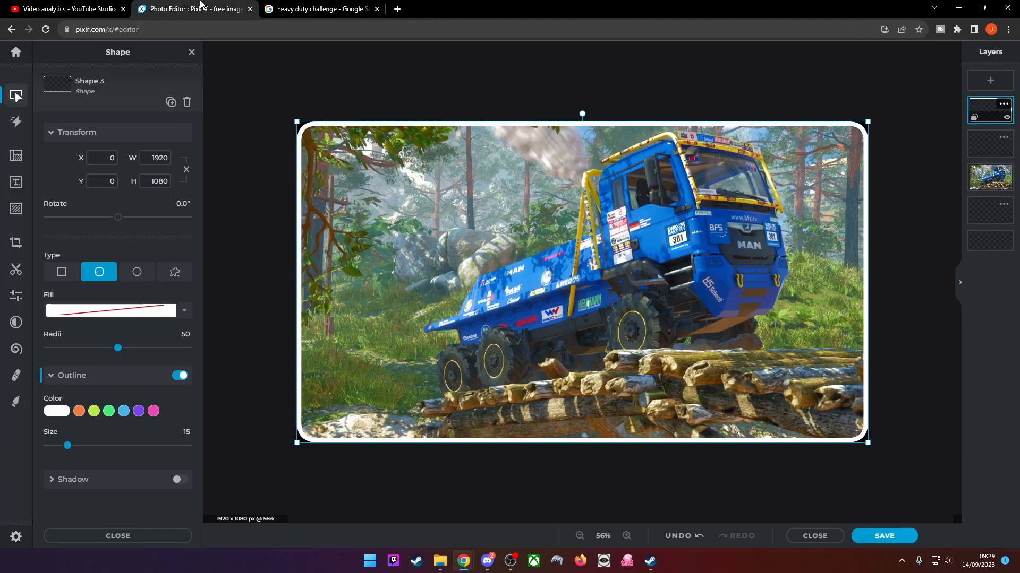
click(337, 72)
key(ctrl+v)
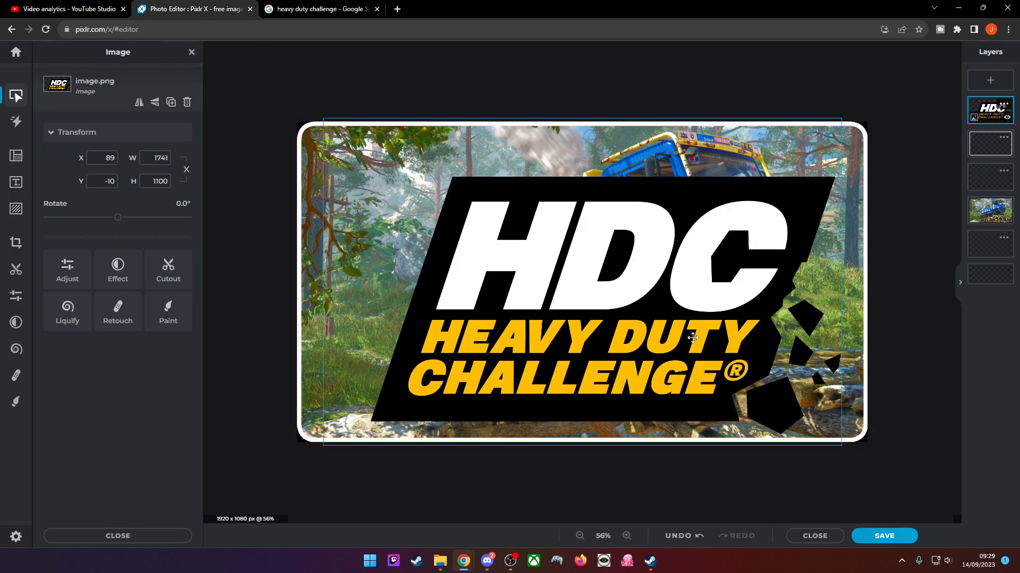
drag(693, 338, 611, 296)
drag(763, 407, 432, 230)
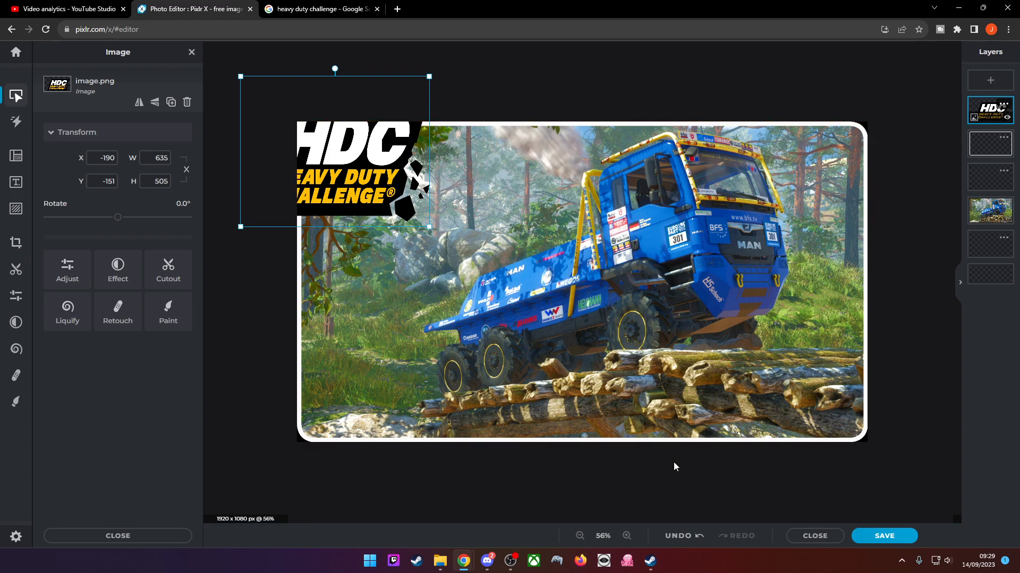
key(ctrl+z)
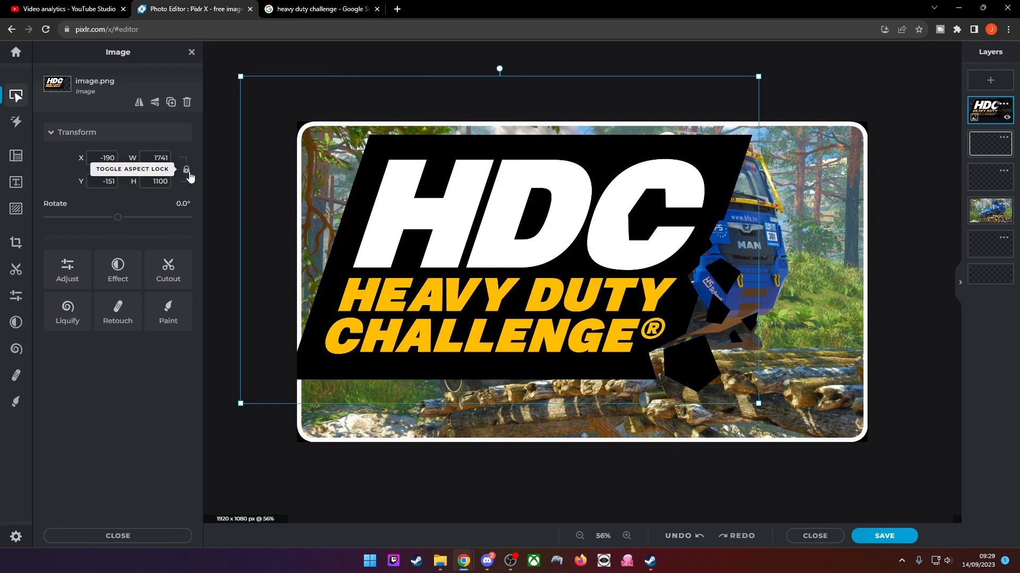
Scale the logo proportionally to about 583 x 368 px, place it in the image's upper-left corner at X 0, Y -20, and deselect it
drag(239, 402, 512, 230)
drag(611, 177, 375, 204)
drag(275, 257, 345, 215)
drag(433, 173, 383, 185)
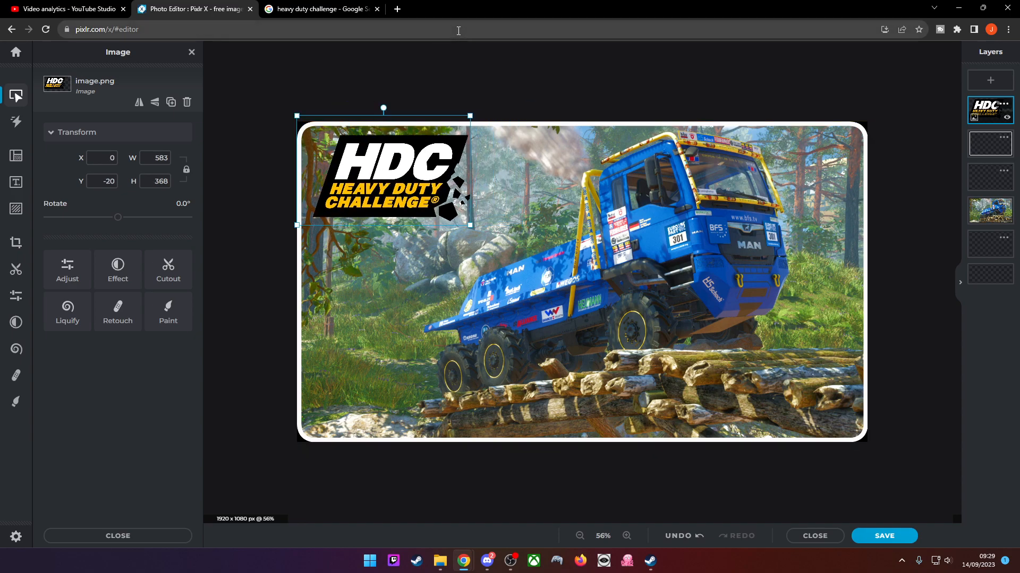
click(443, 73)
click(617, 334)
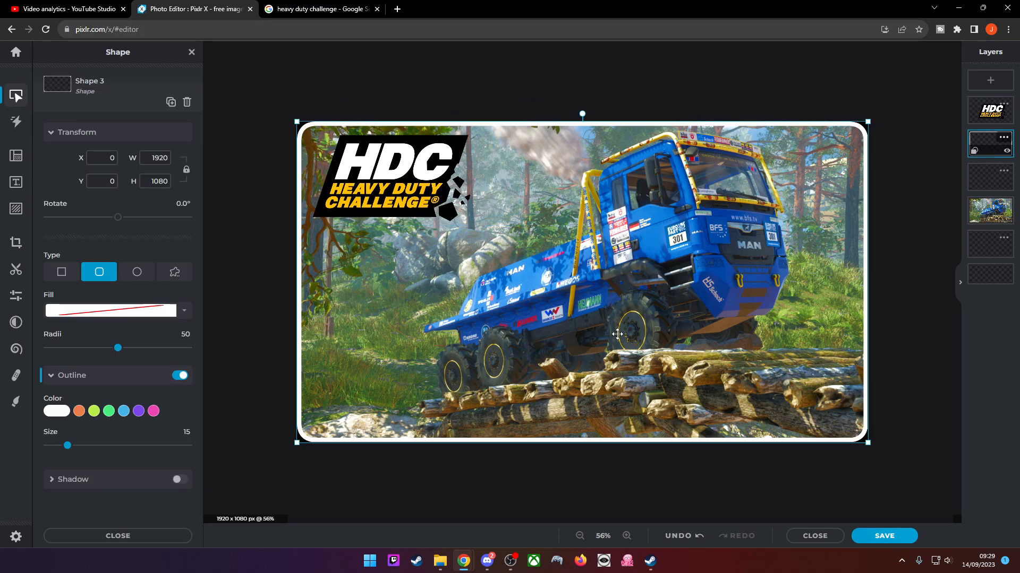
click(228, 188)
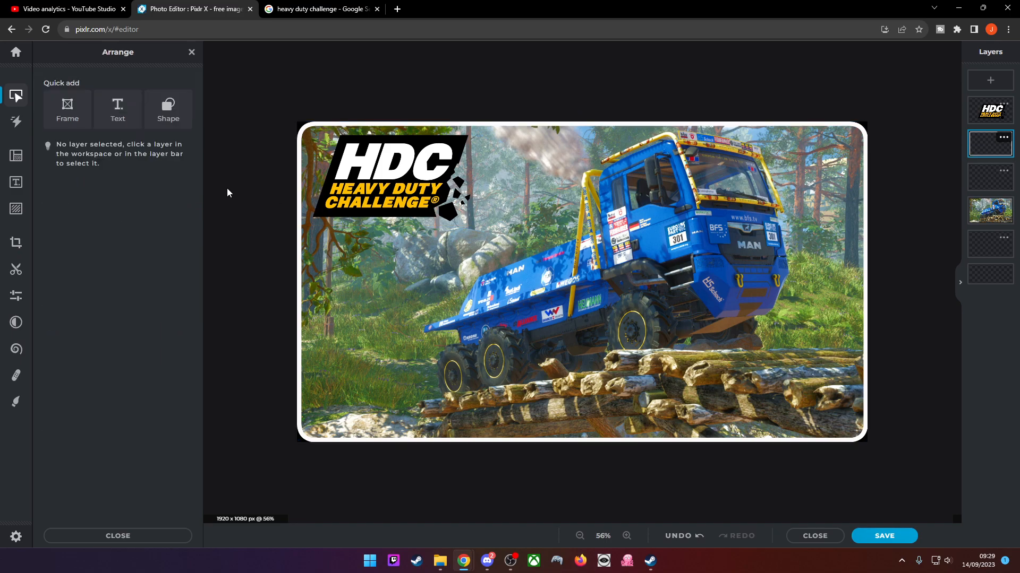
Add a new text layer reading "JOLLY OFFROAD?"
click(16, 183)
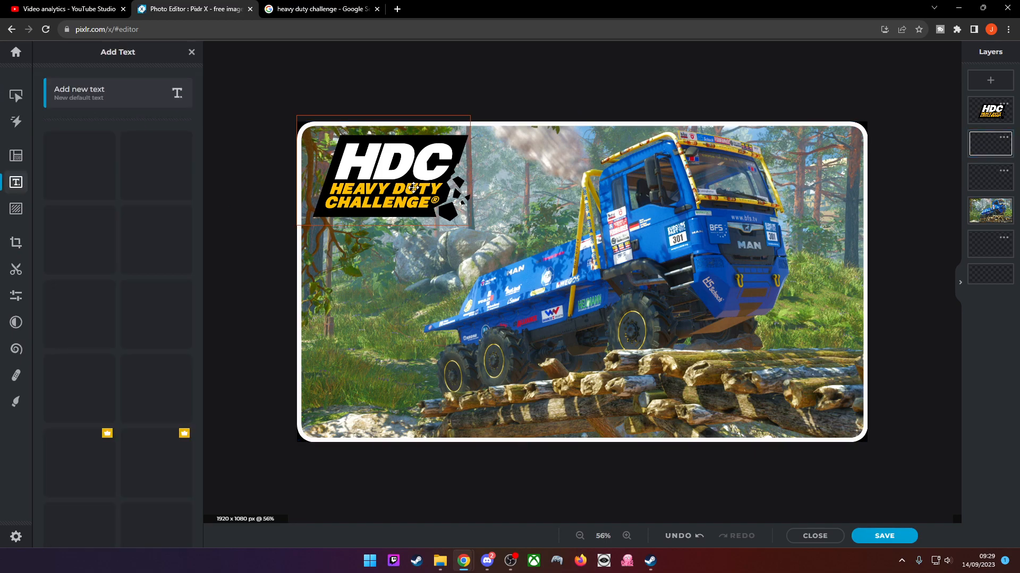
click(157, 148)
click(135, 279)
key(ctrl+a)
text(J)
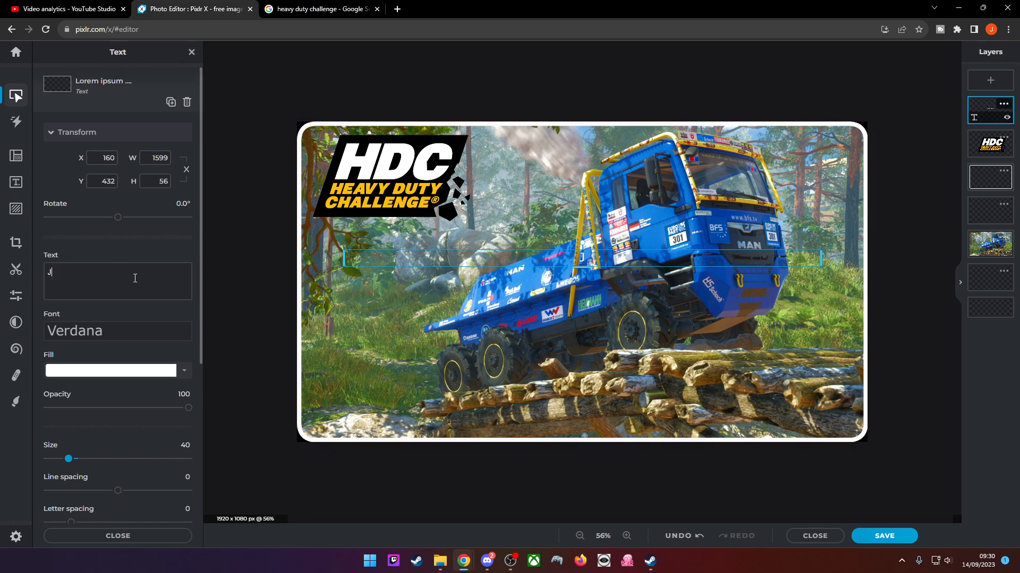
text(OLLY OFFROAD>)
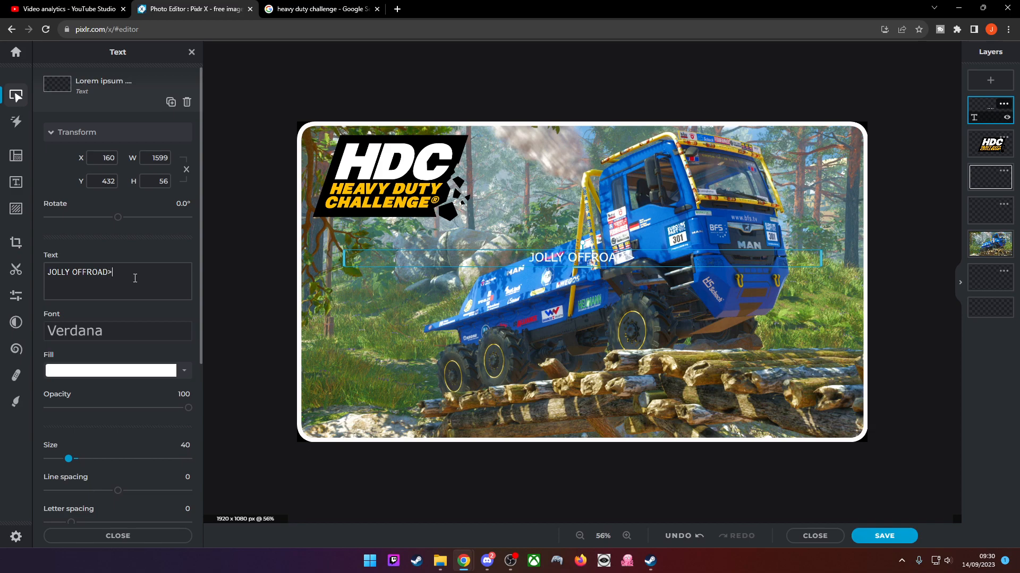
key(BackSpace)
text(?)
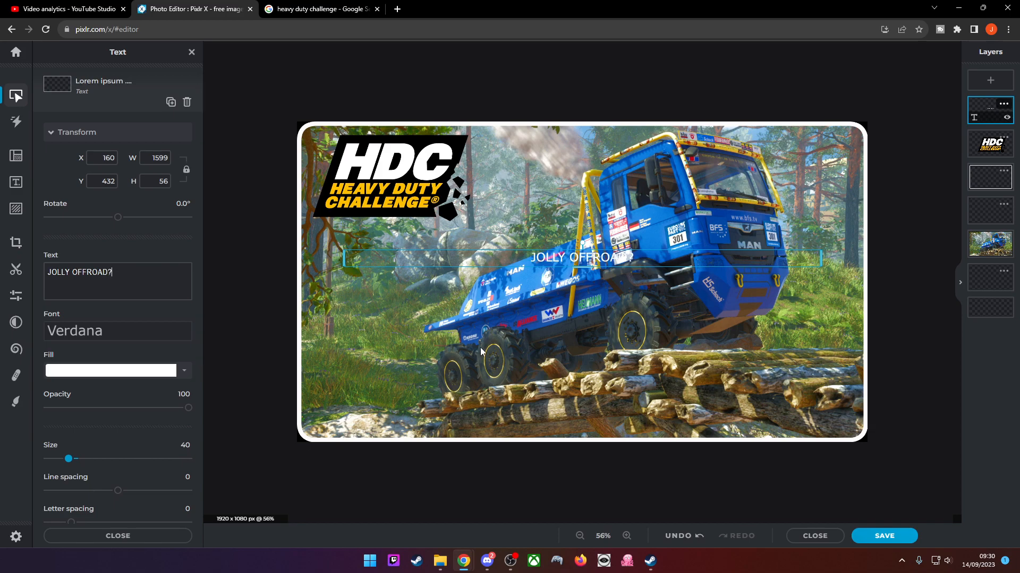
Enlarge the text to size 156 and place it along the image's lower-right edge at about X 489, Y 890
drag(343, 260, 708, 259)
drag(772, 258, 598, 413)
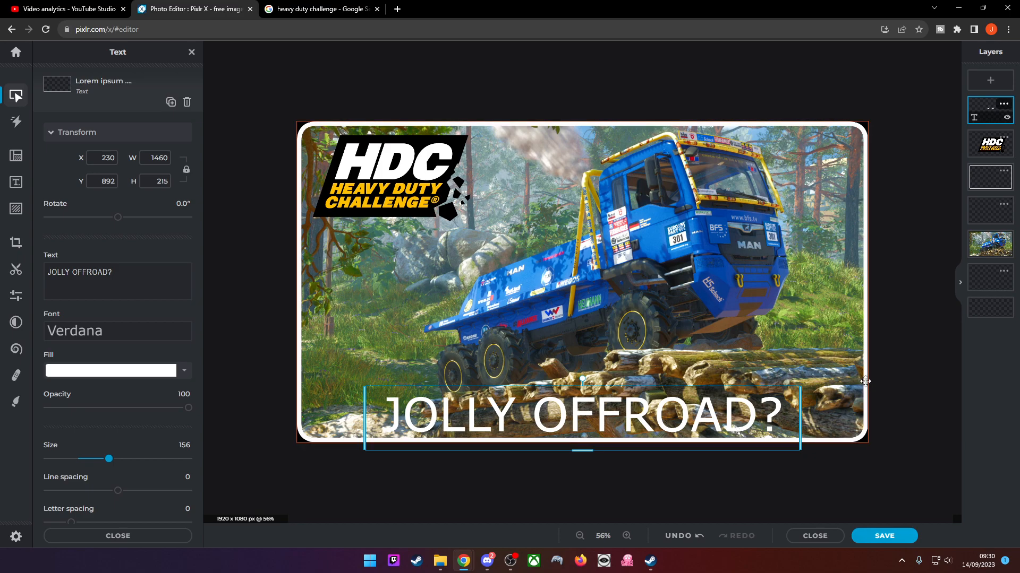
drag(574, 422, 668, 422)
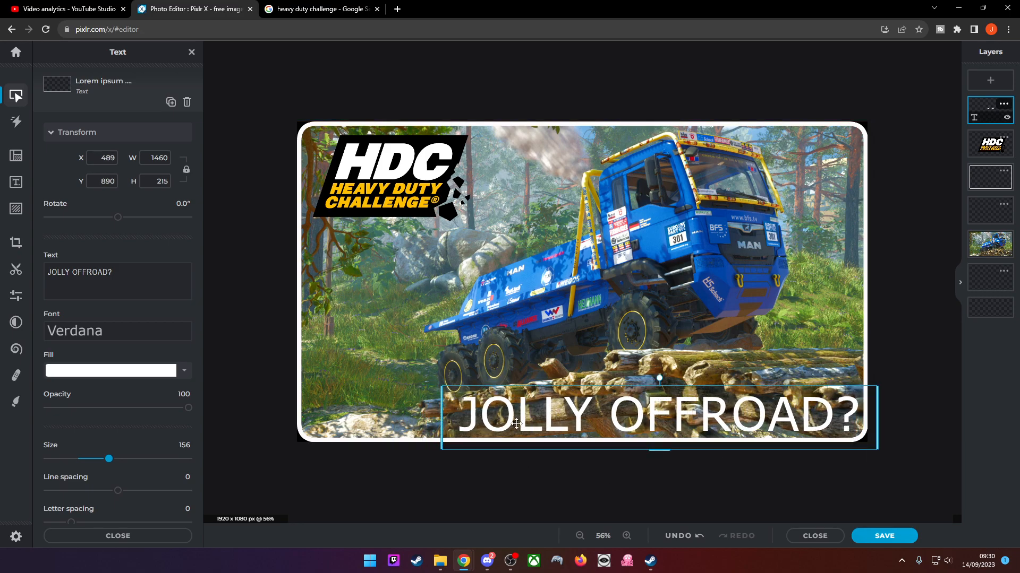
click(565, 480)
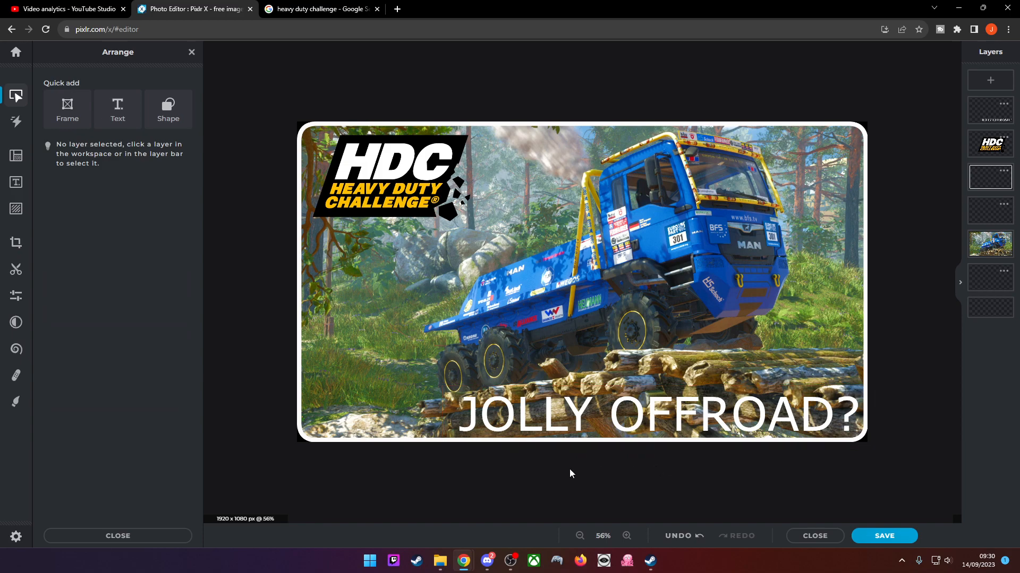
Change the text to a heavy Montserrat font, widen its box to about 1708 px and reposition it at about X 284, Y 884
click(571, 426)
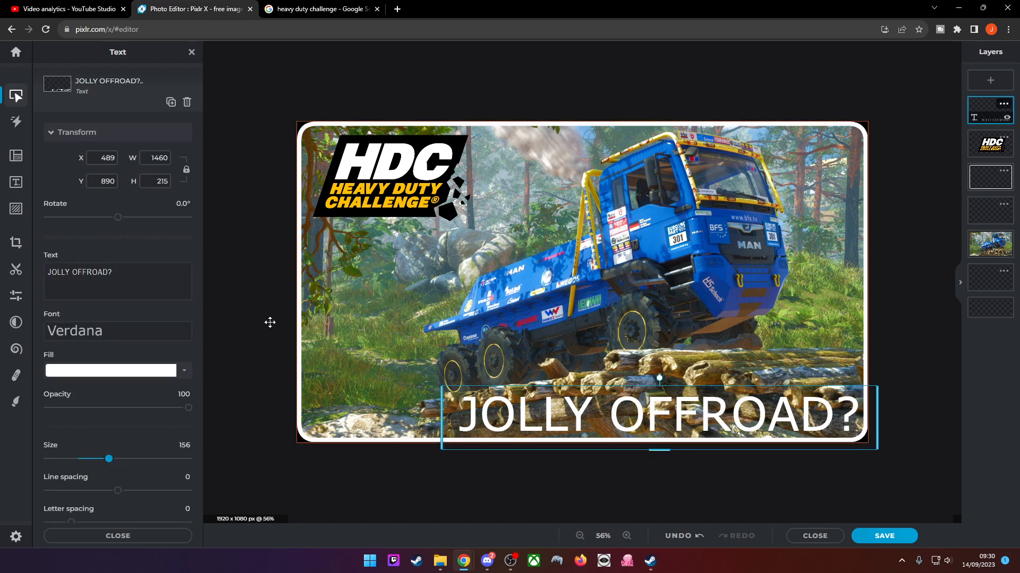
click(112, 311)
click(104, 150)
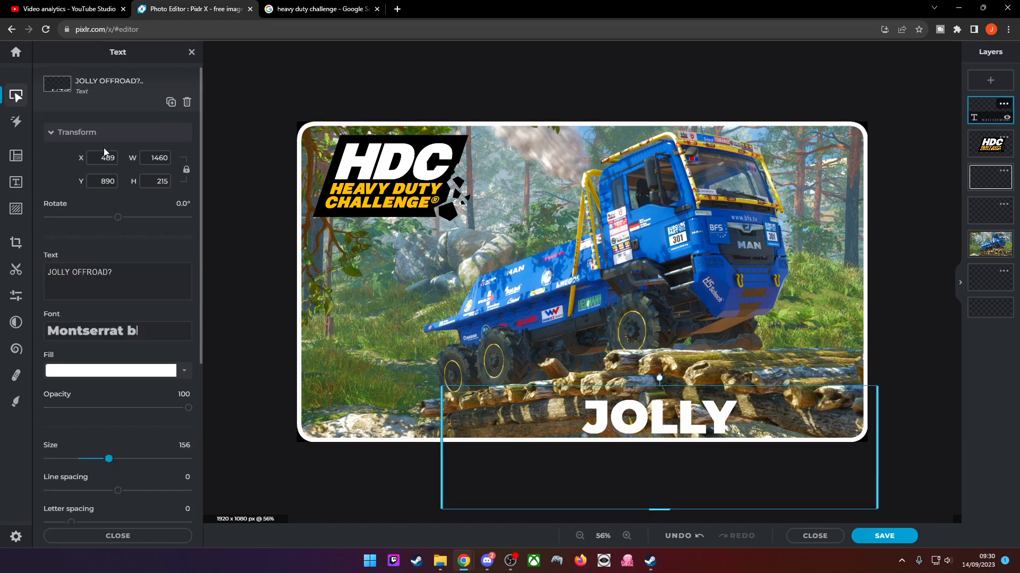
drag(444, 431, 377, 432)
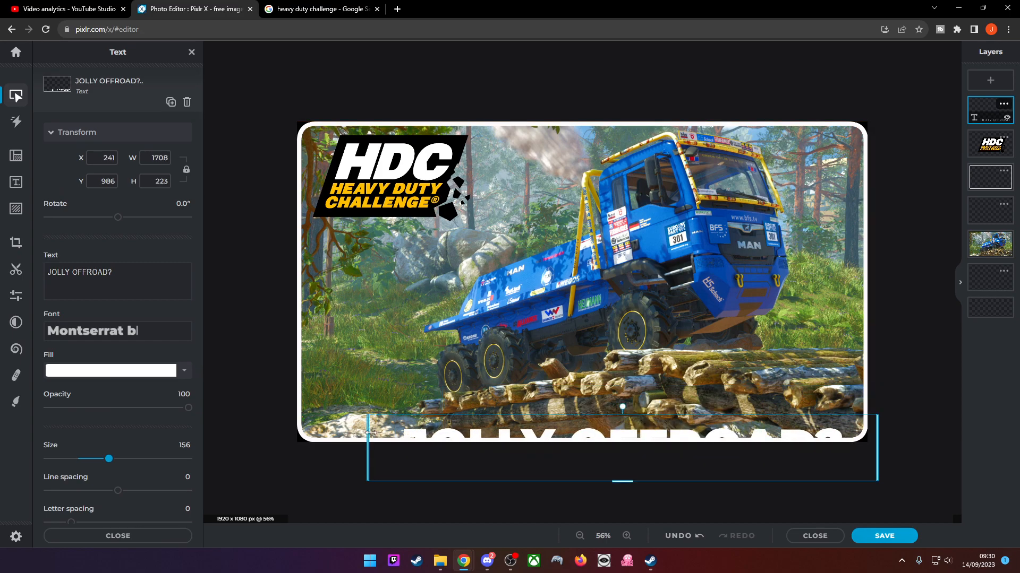
drag(588, 437, 591, 437)
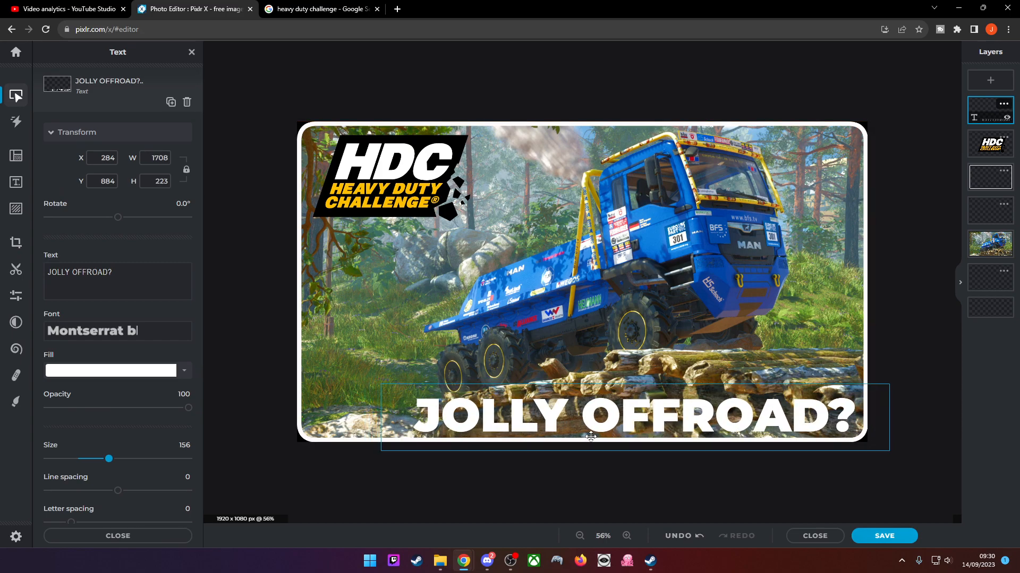
click(356, 464)
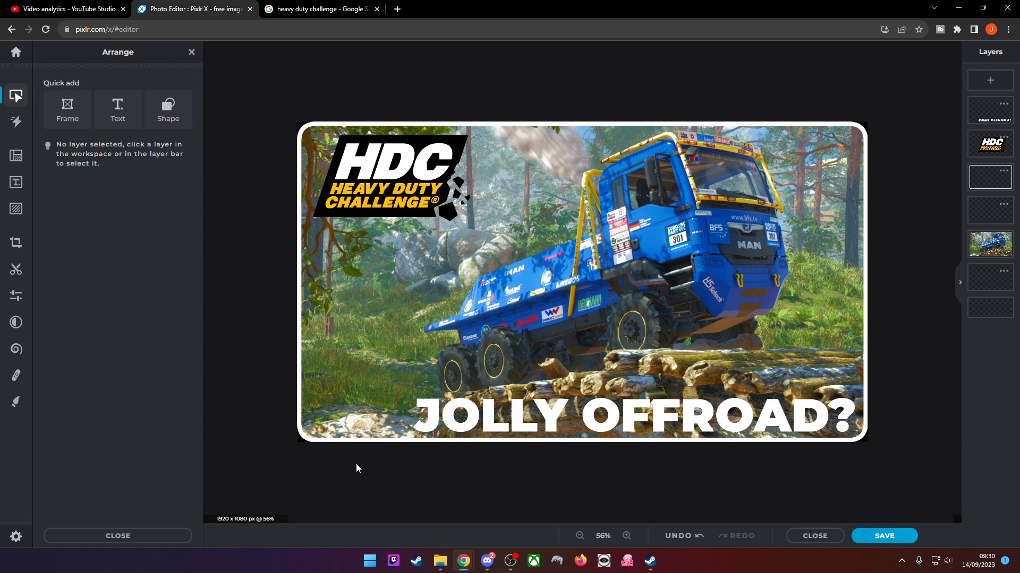
Try green and orange-red fills on the "JOLLY OFFROAD?" text, settle on amber #FFB400 and deselect it
click(492, 423)
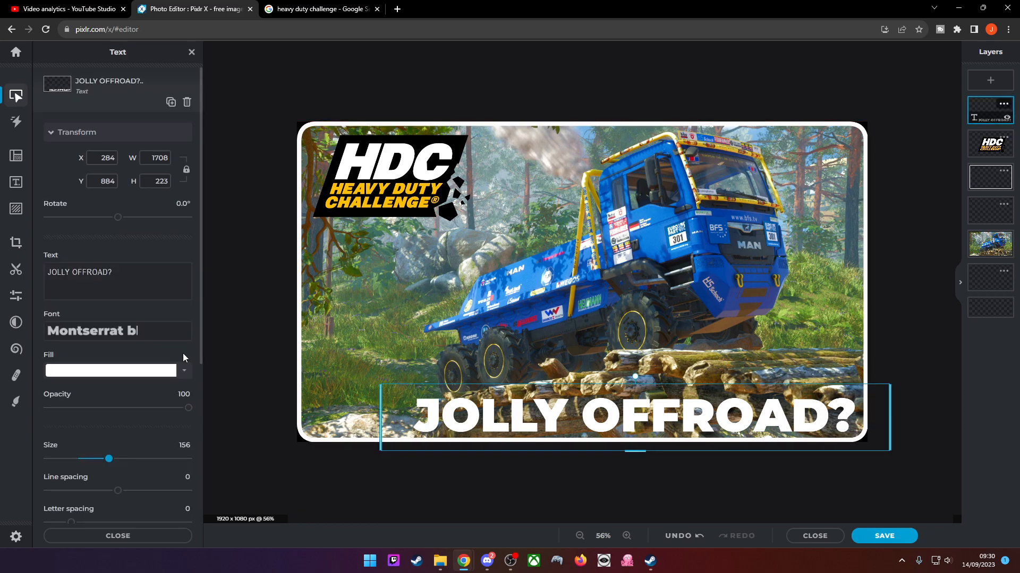
click(143, 371)
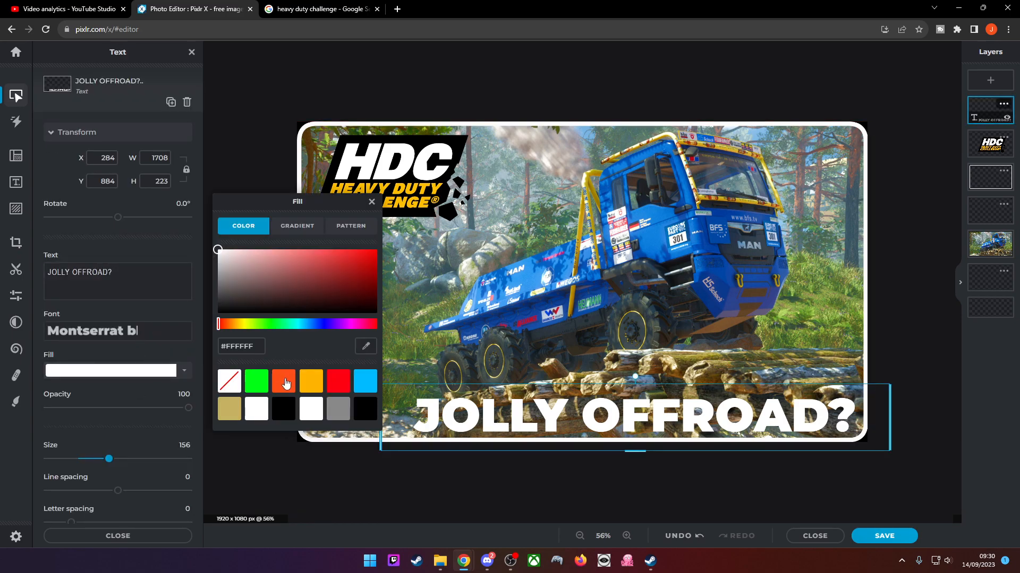
click(255, 383)
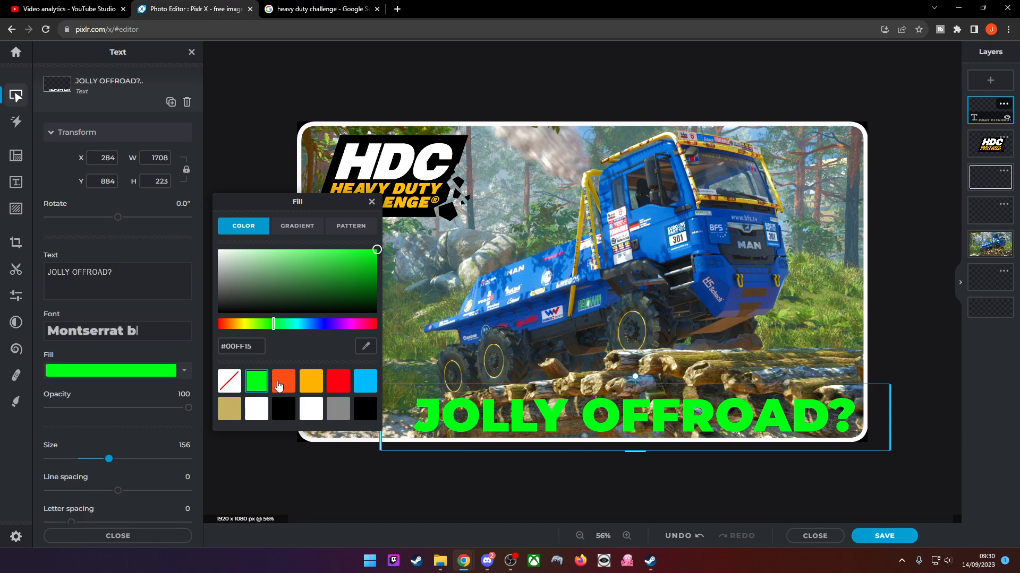
click(279, 385)
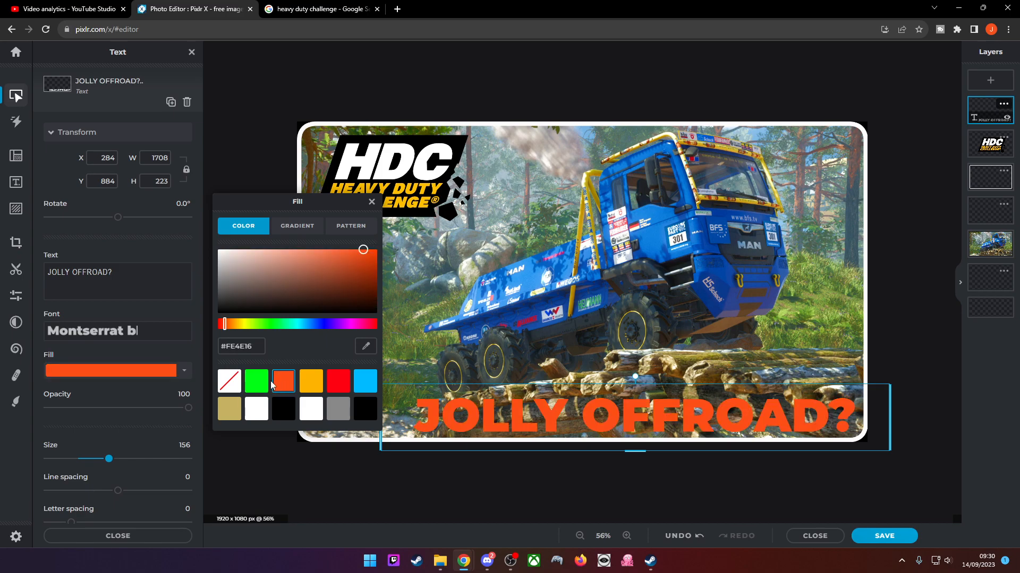
click(313, 387)
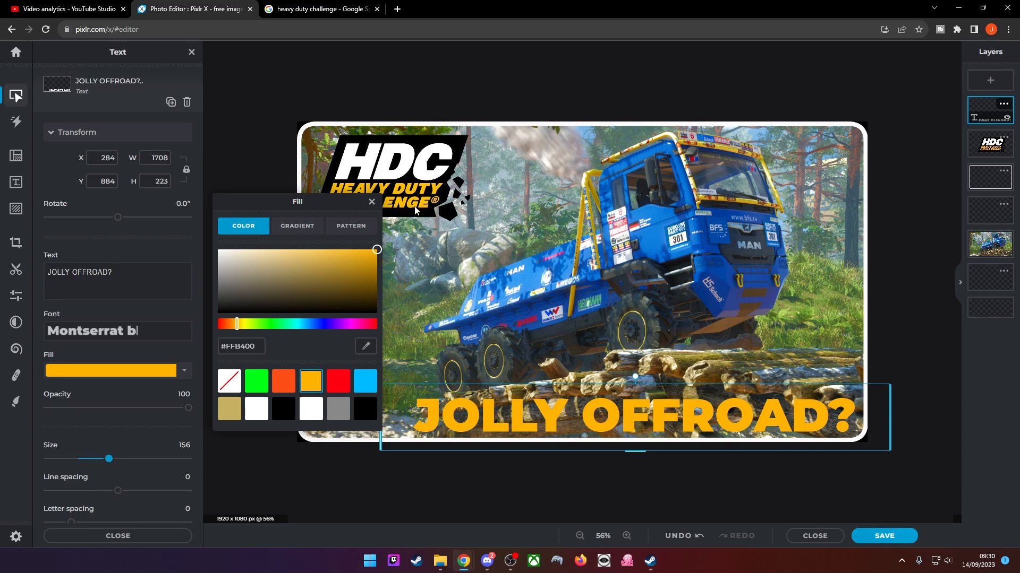
click(332, 107)
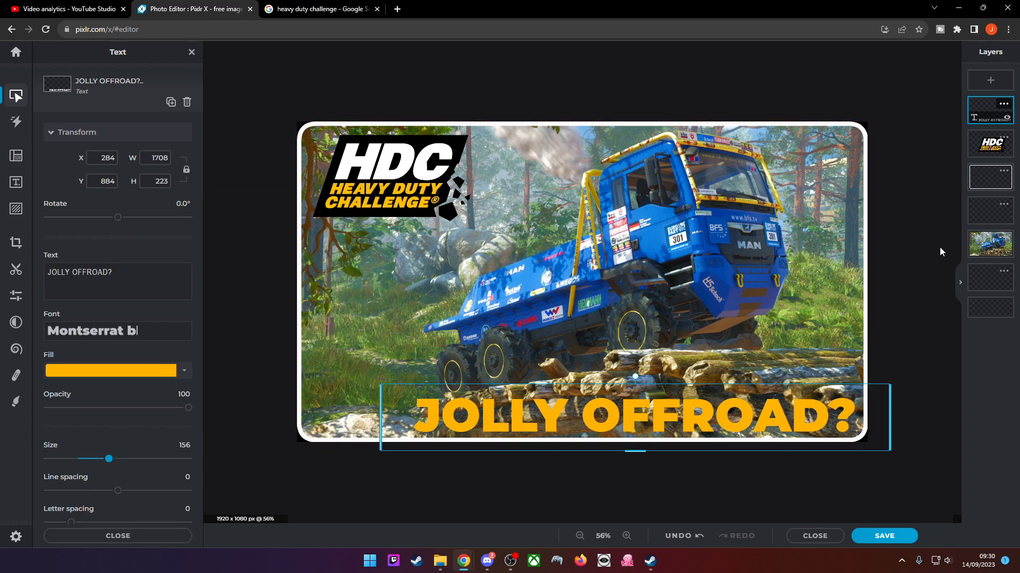
click(918, 243)
Add a black #000000 outline to the "JOLLY OFFROAD?" text
click(723, 433)
scroll(175, 393, down, 3)
scroll(166, 406, down, 2)
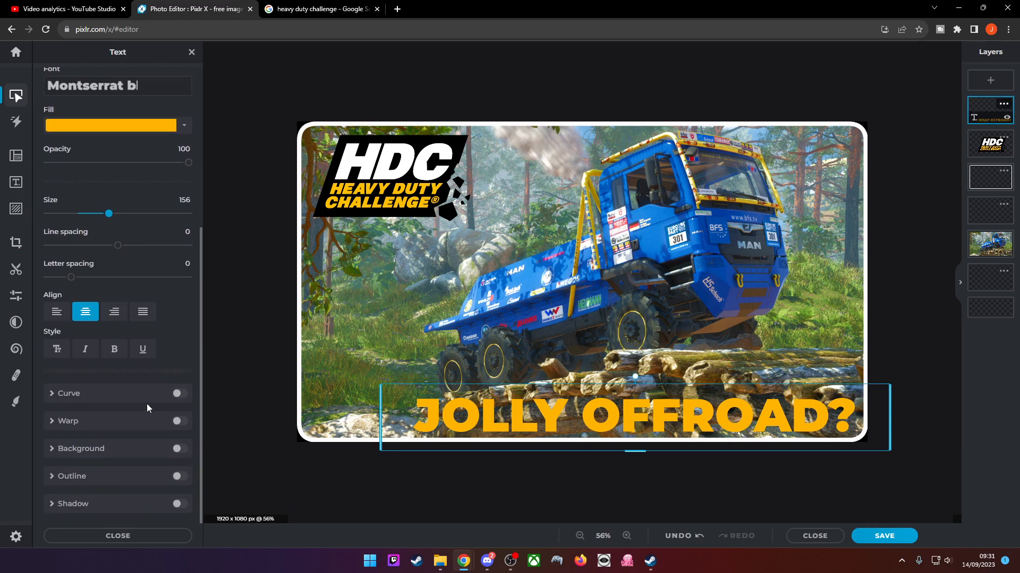
click(74, 476)
scroll(136, 466, down, 3)
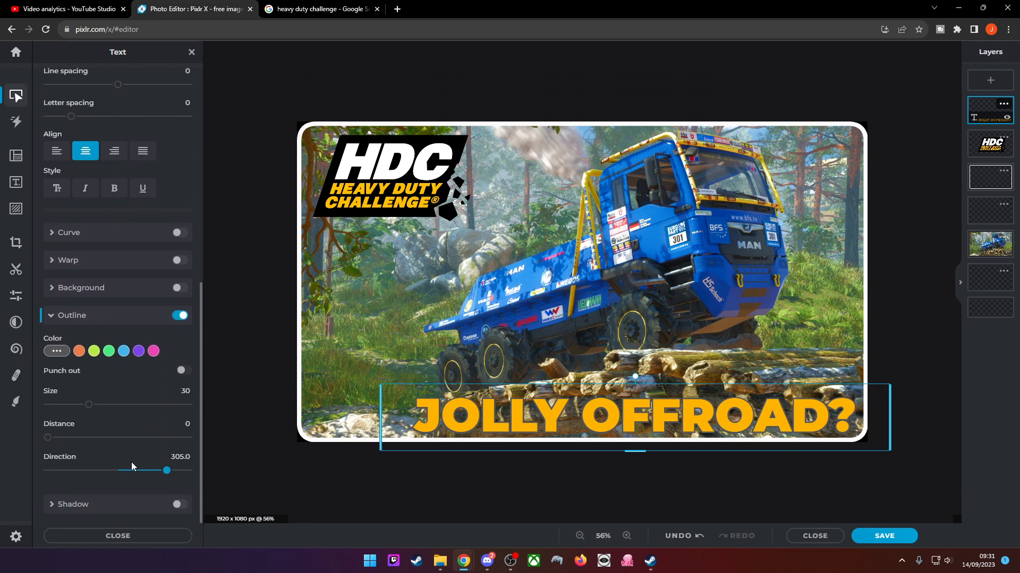
click(57, 352)
drag(47, 420, 44, 436)
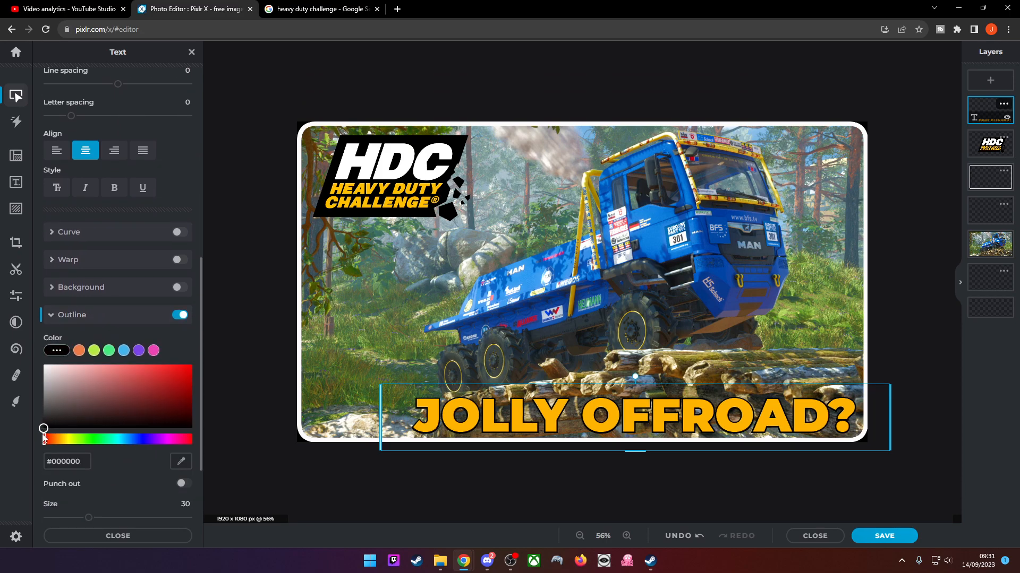
Set the text's outline size to 100 and nudge the text up to about Y 879
scroll(154, 393, down, 2)
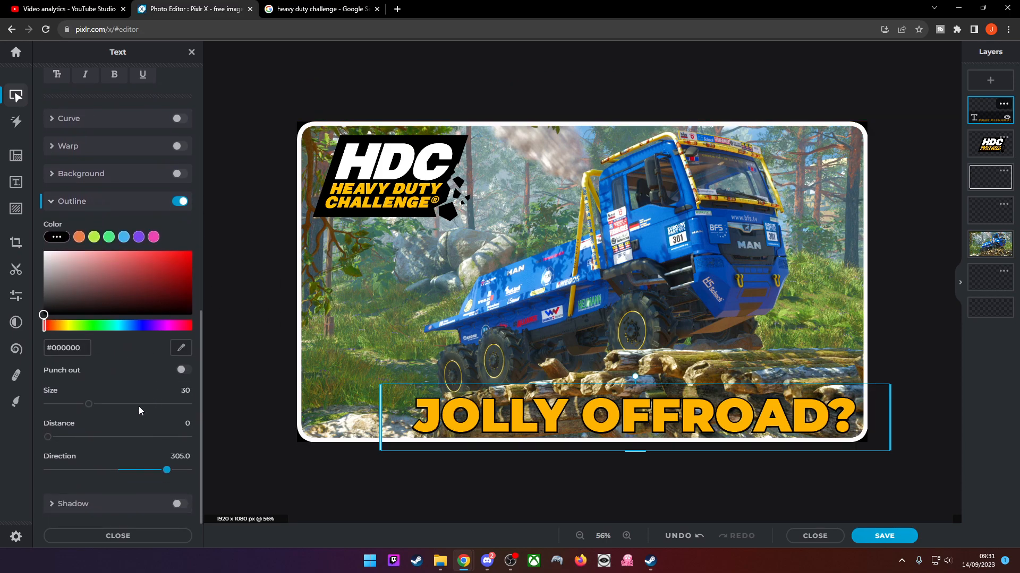
drag(88, 410, 197, 410)
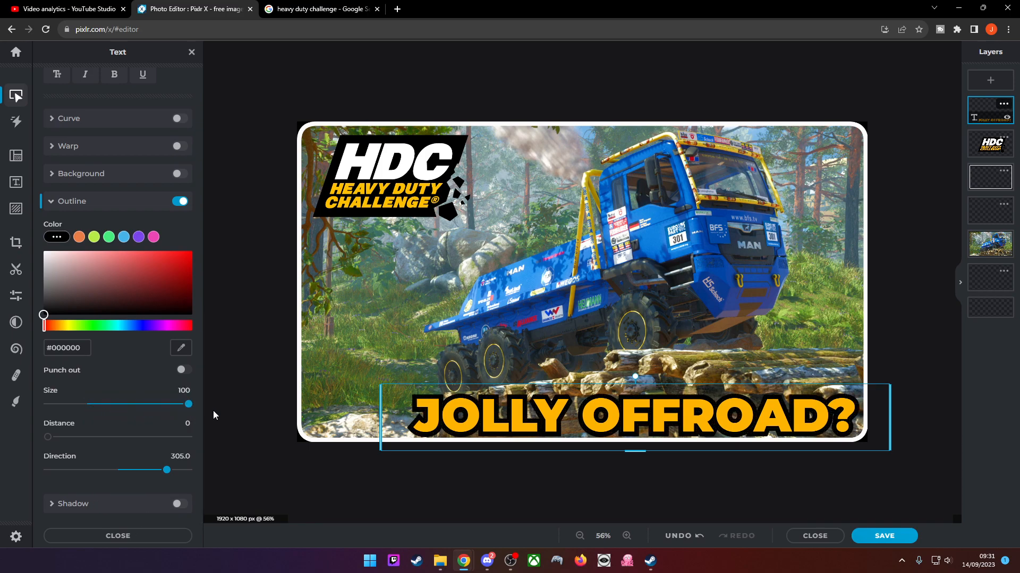
click(236, 449)
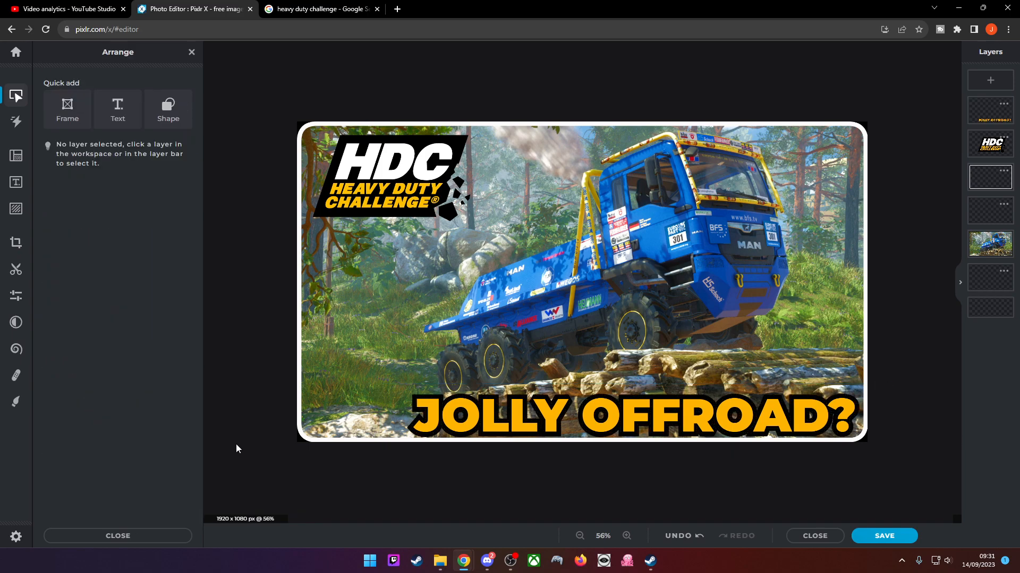
click(486, 436)
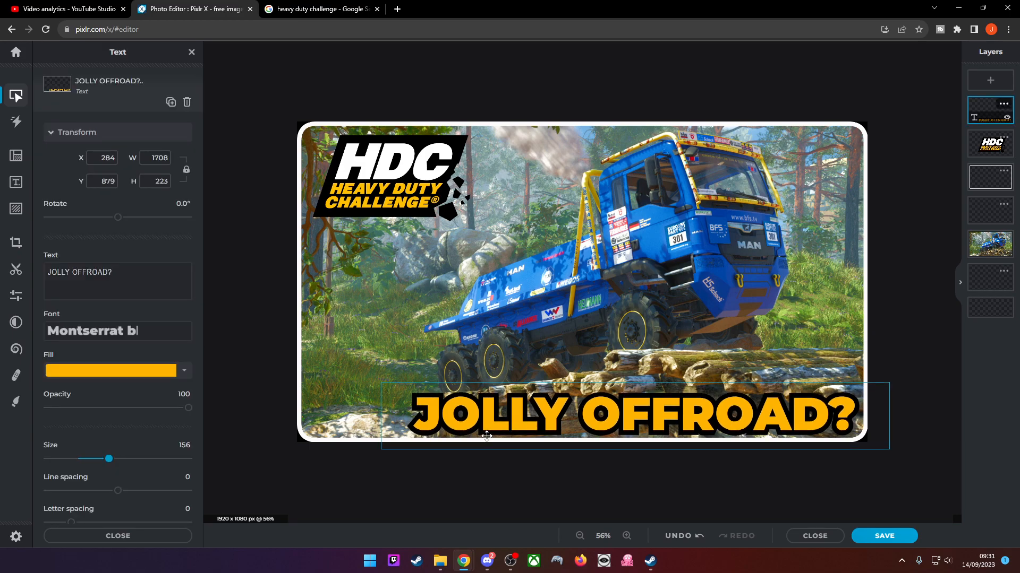
click(413, 98)
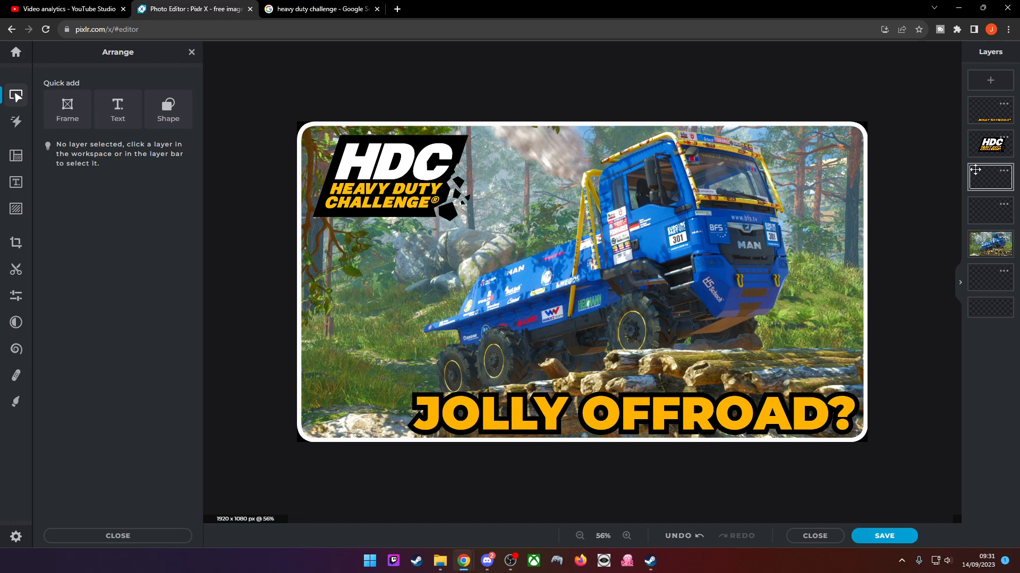
Try radii 100 on the white rounded frame, return it to 50 and thicken the frame's outline to size 34
click(1010, 176)
drag(118, 348, 190, 353)
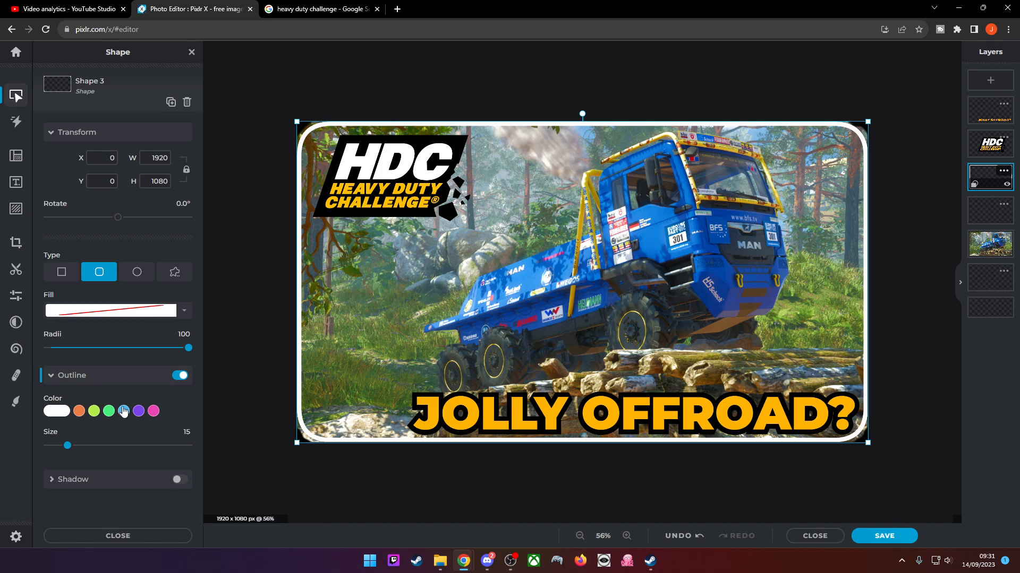
drag(188, 348, 119, 355)
drag(67, 446, 96, 451)
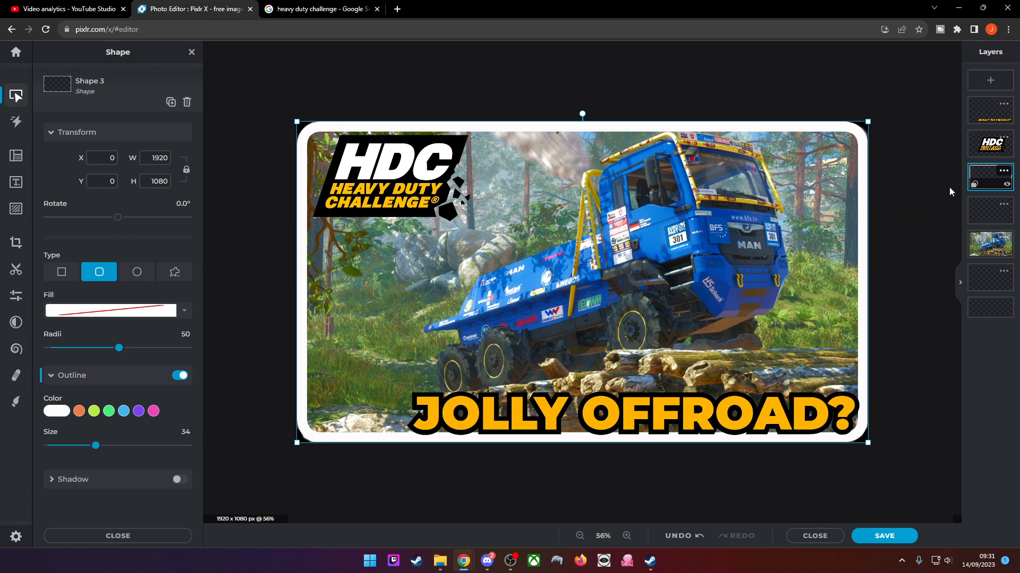
Move the "JOLLY OFFROAD?" text clear of the thicker frame to about X 255, Y 857 and leave nothing selected
drag(658, 427, 648, 420)
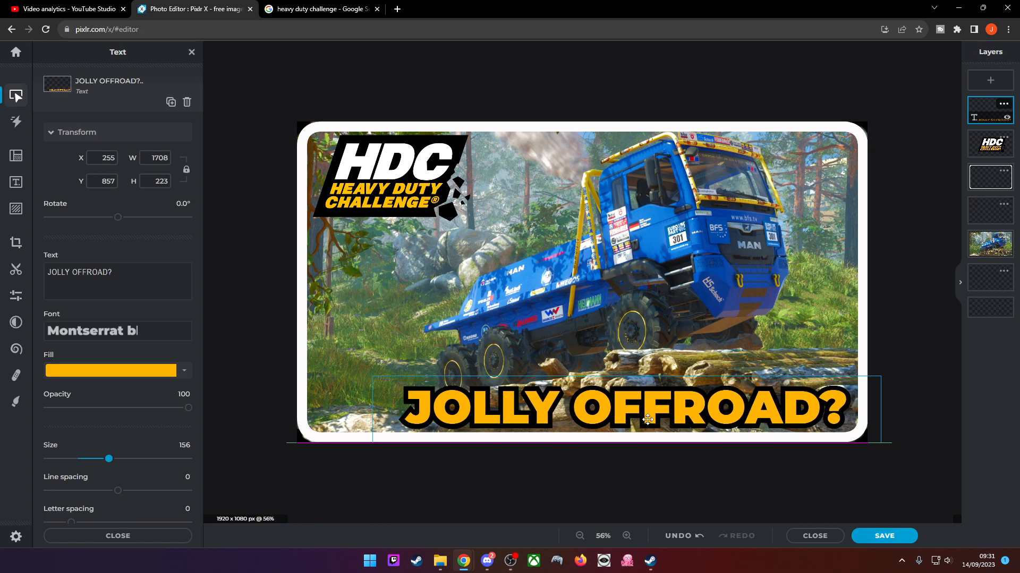
click(840, 291)
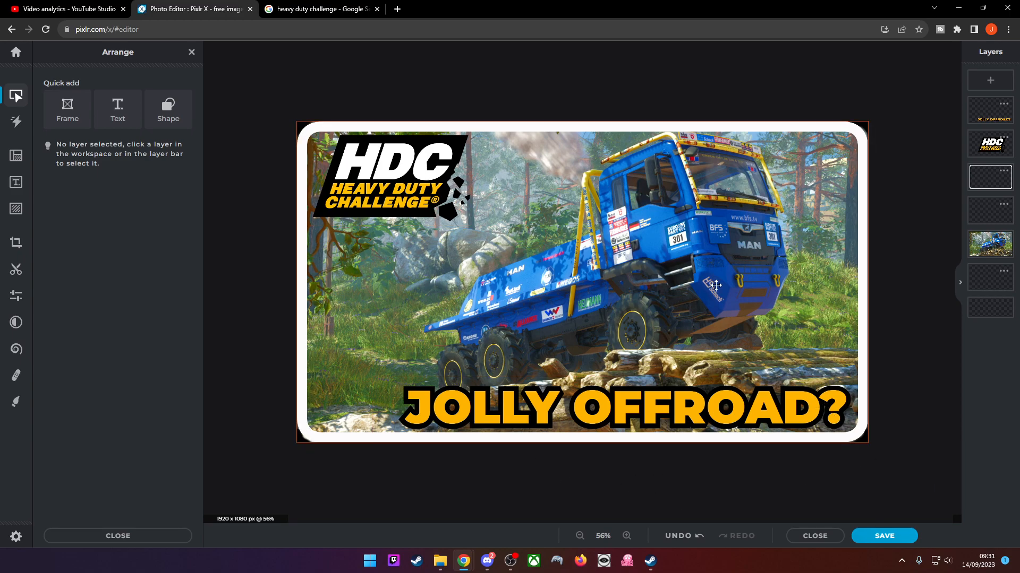
click(660, 301)
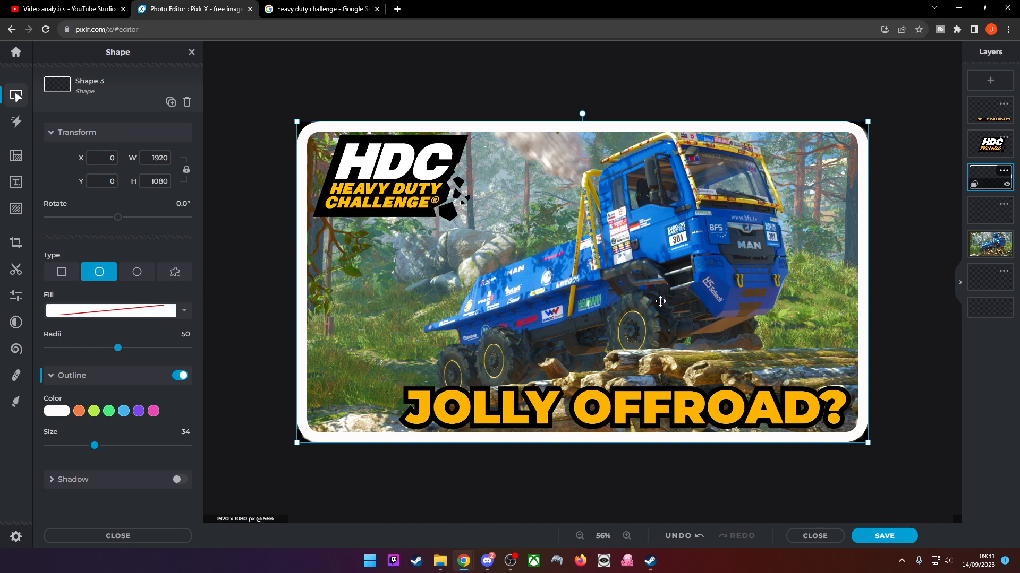
click(275, 74)
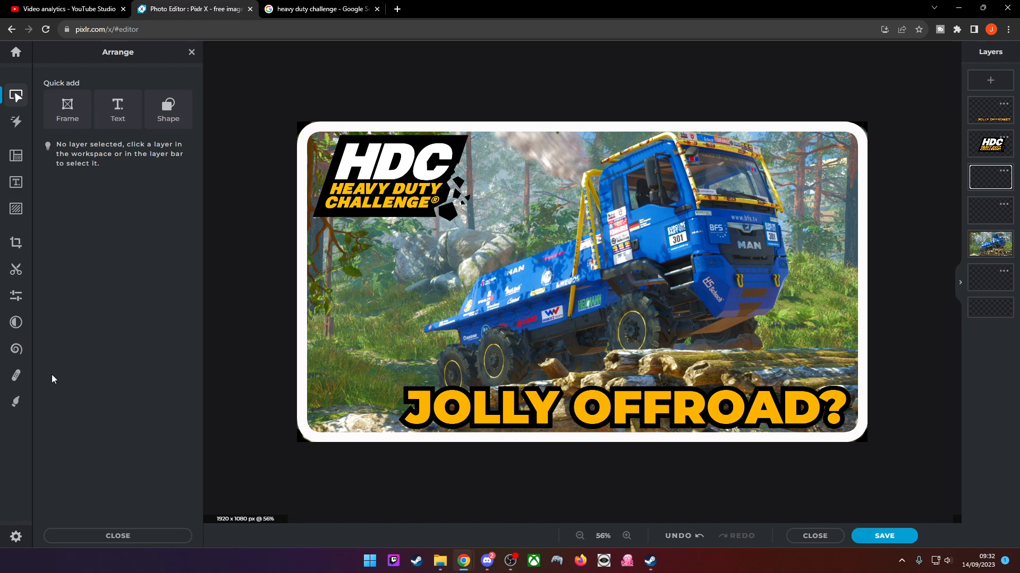
Choose the Draw brush on the paint layer directly below the white frame and set its colour to black #000000
click(16, 402)
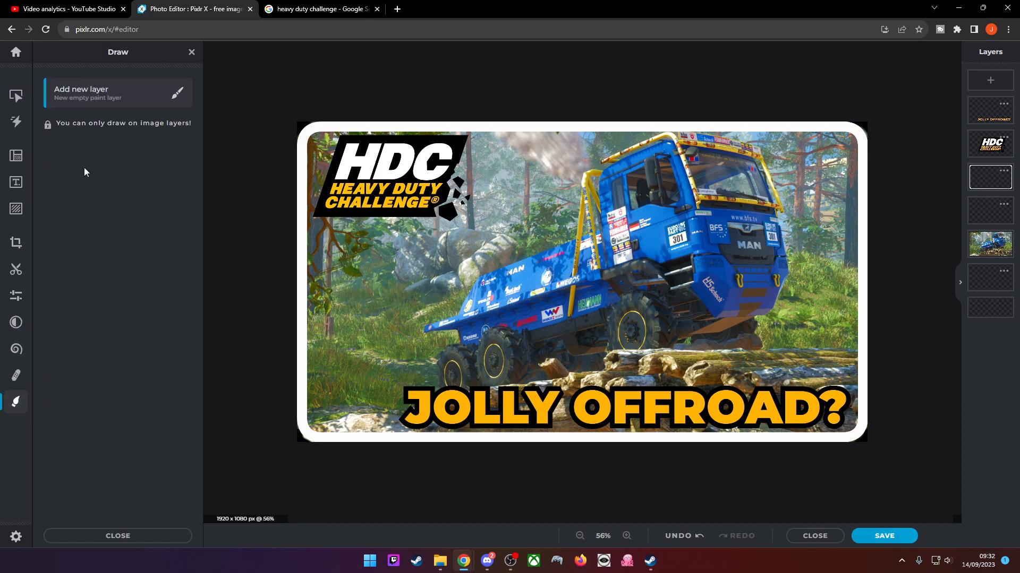
click(979, 212)
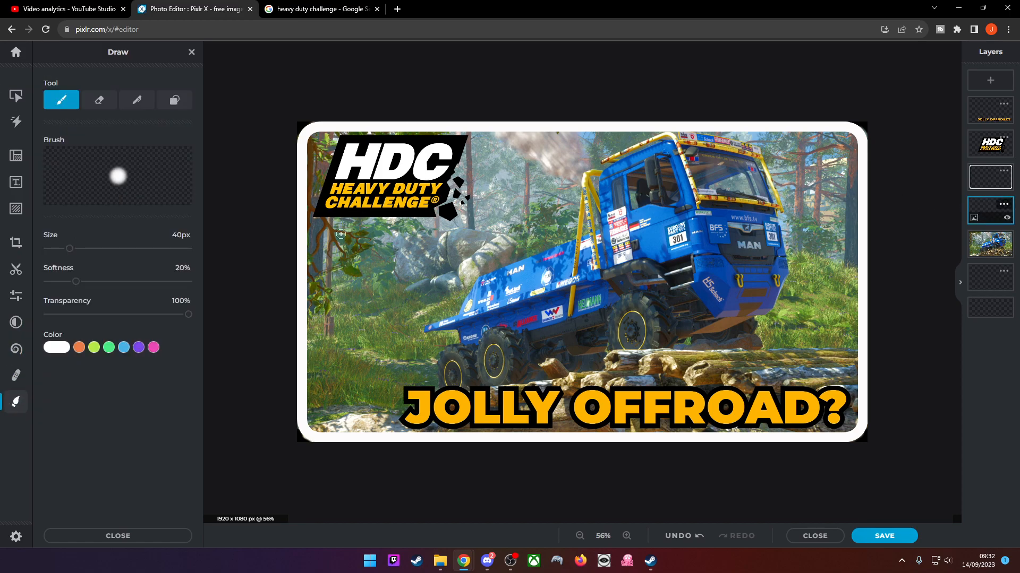
click(57, 347)
click(45, 414)
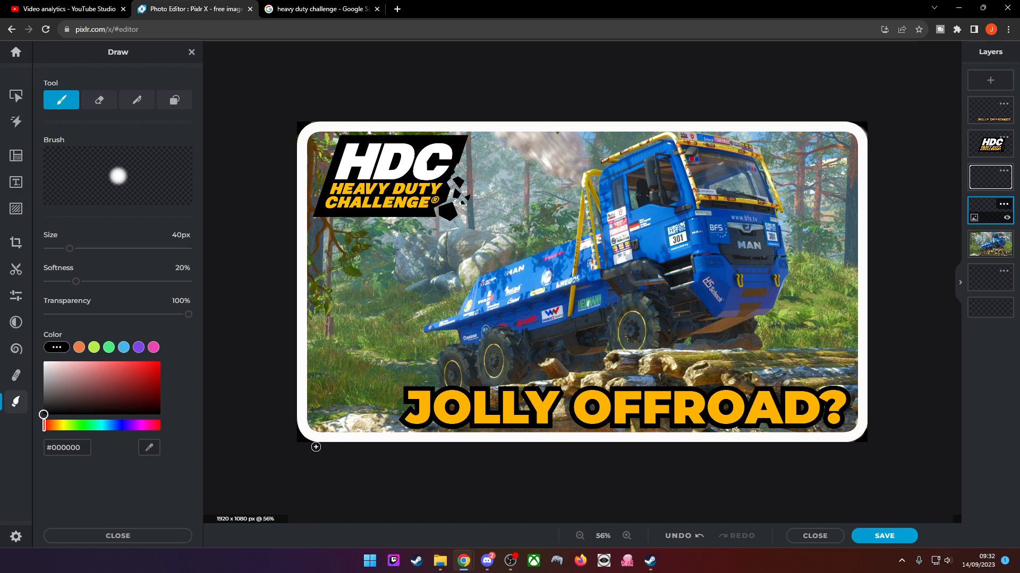